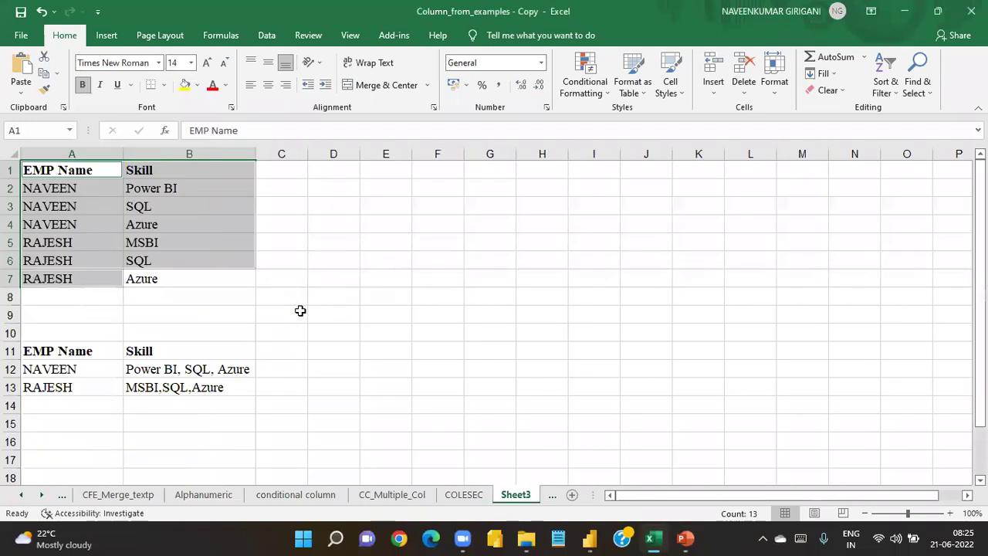
Compare the employee–skill rows in A1:B7 with the desired comma-separated skills per employee in A11:B13.
click(281, 314)
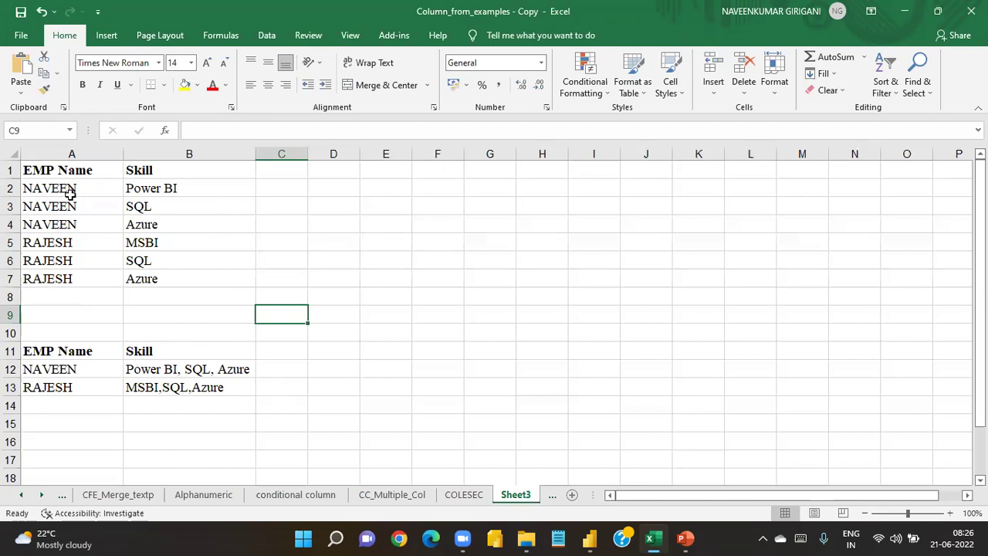
drag(69, 174, 176, 278)
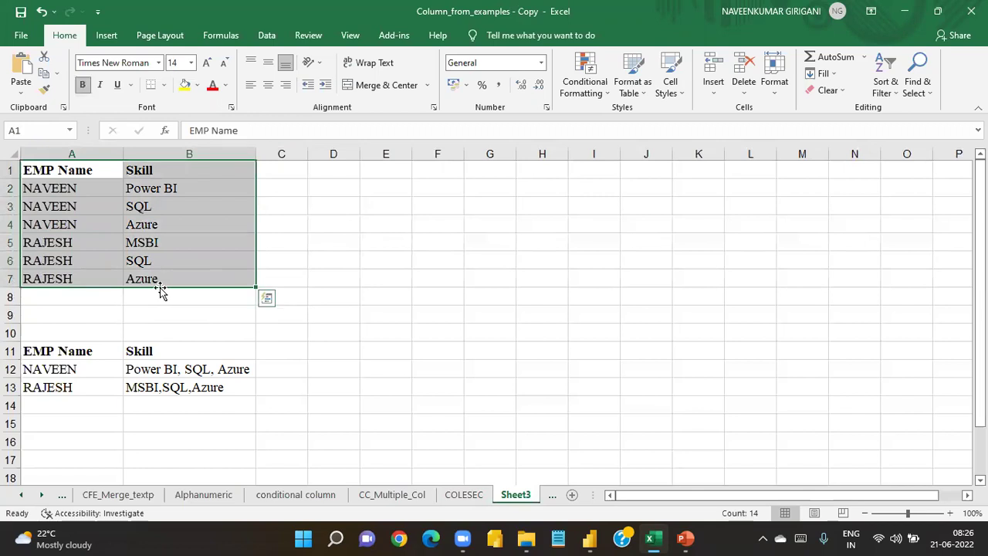
drag(68, 352, 189, 379)
click(99, 355)
click(143, 351)
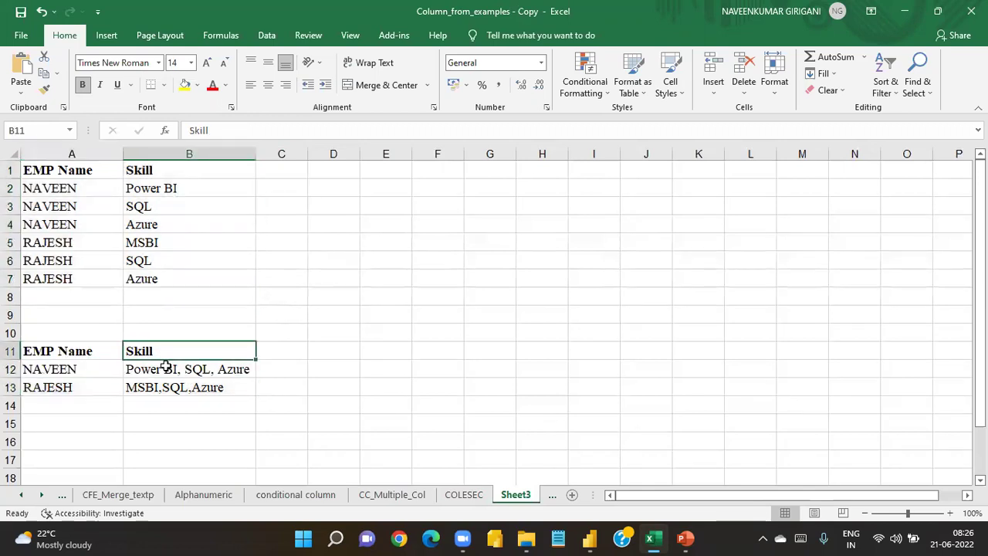
click(65, 376)
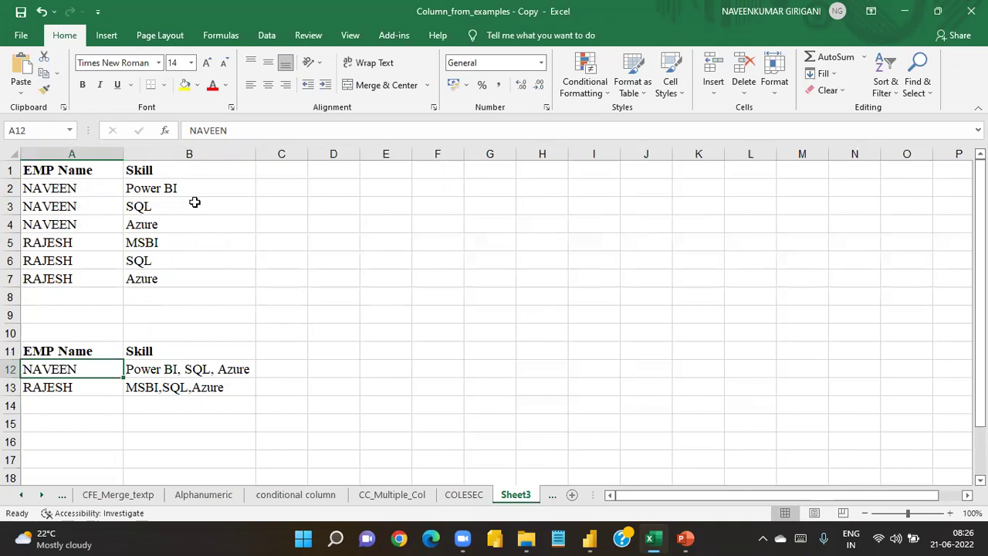
drag(188, 190, 185, 224)
click(183, 369)
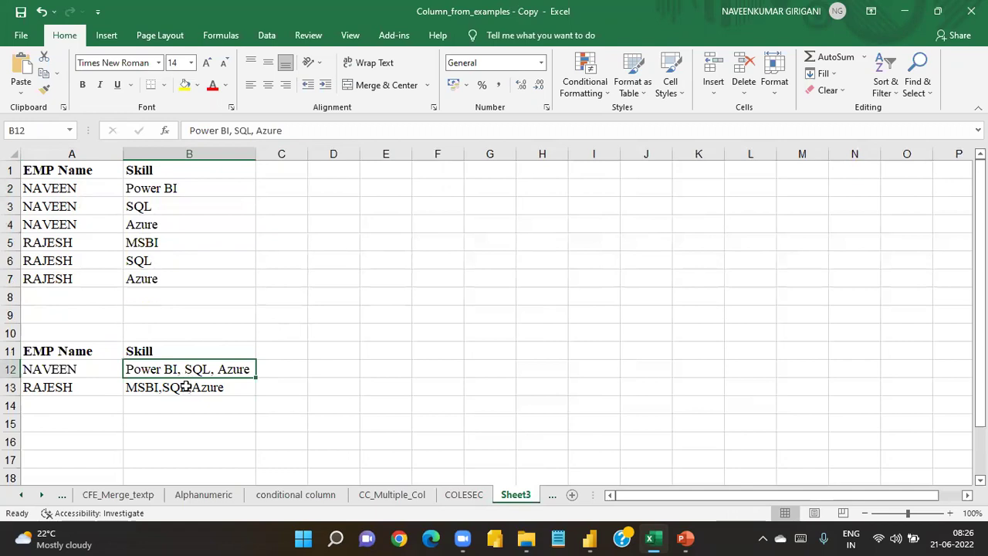
click(71, 244)
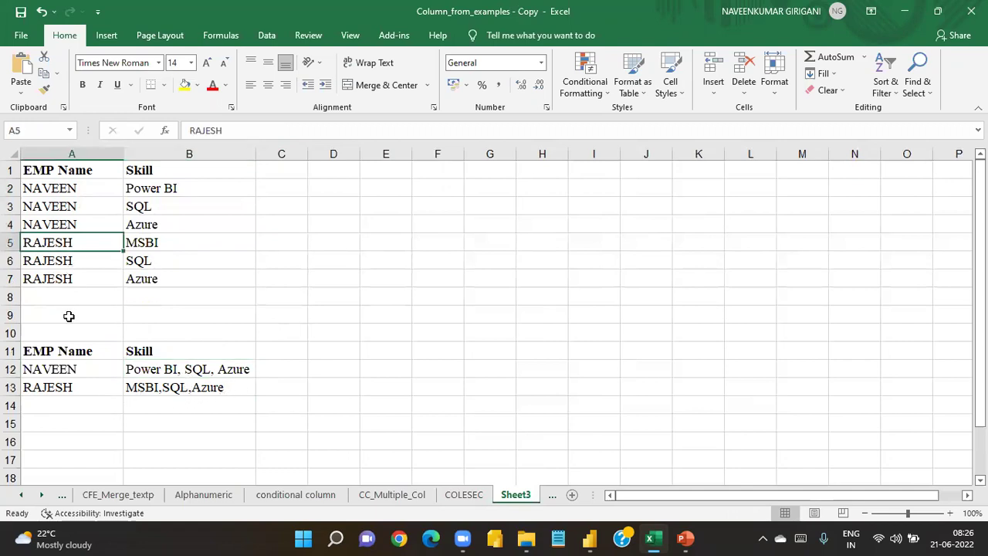
click(63, 400)
click(68, 388)
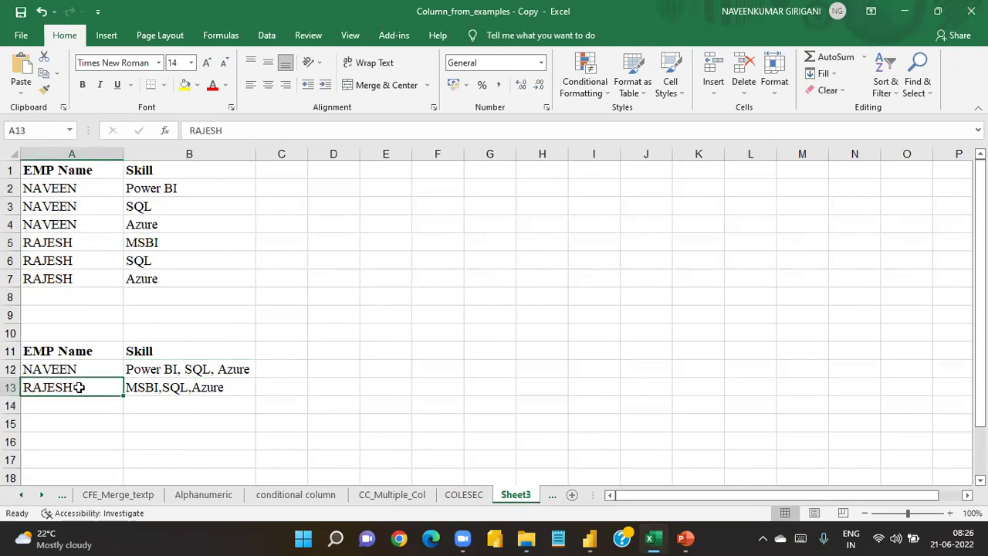
click(172, 389)
drag(184, 245, 188, 280)
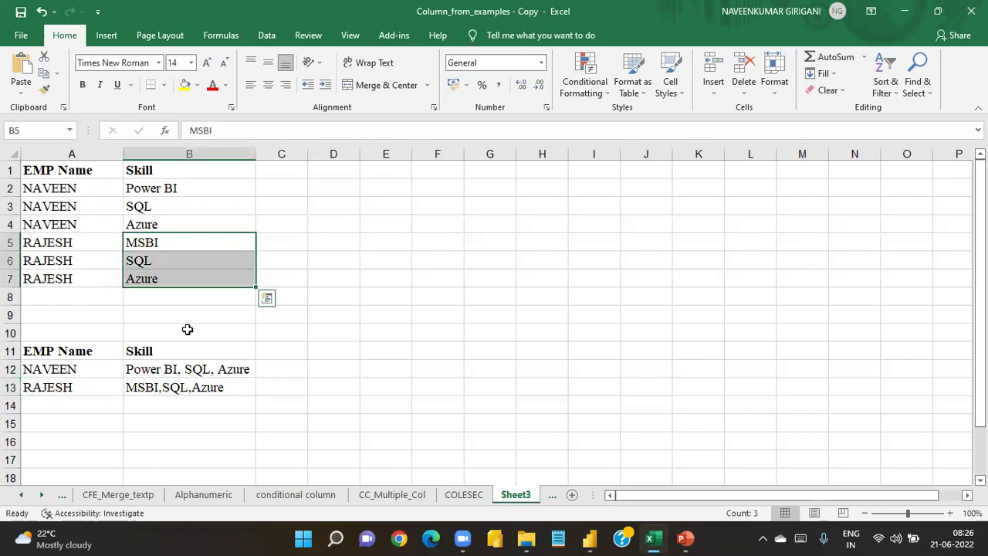
click(177, 383)
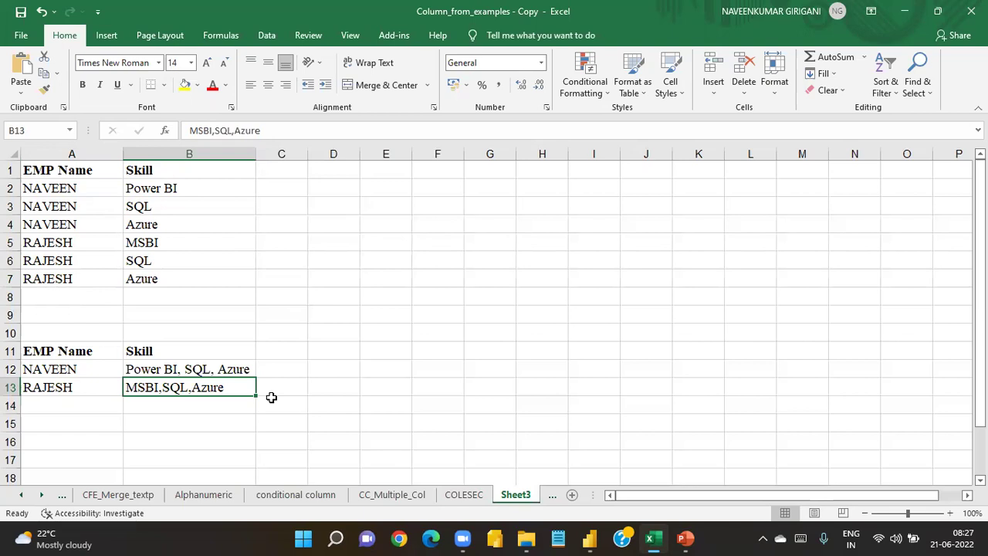
Switch to Power BI Desktop, go to the report view and delete the EMP table from the model.
click(591, 539)
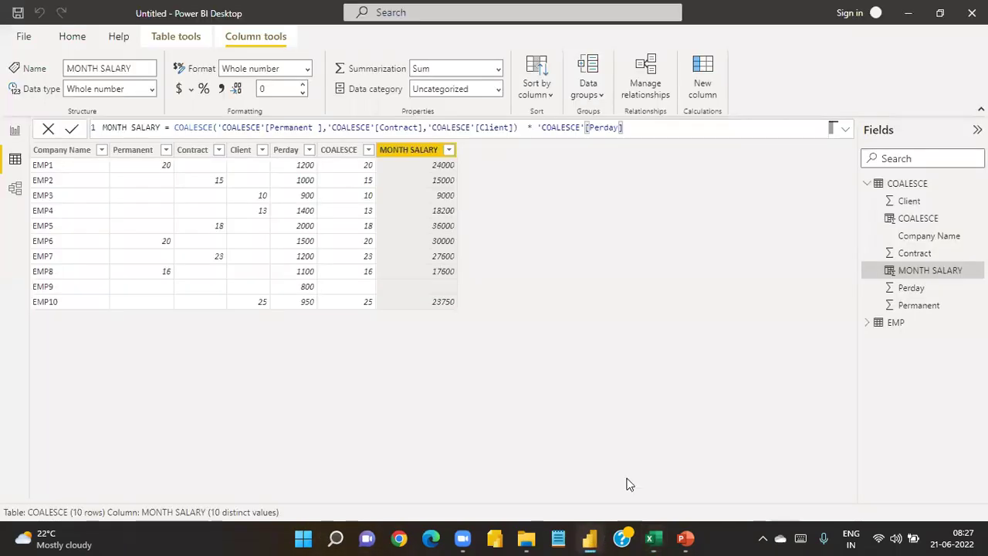
click(14, 130)
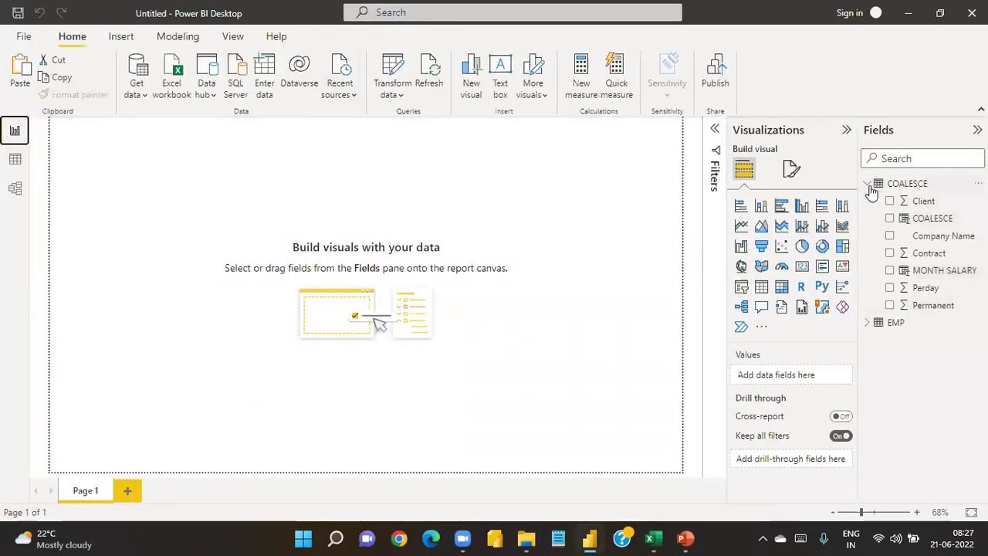
click(870, 186)
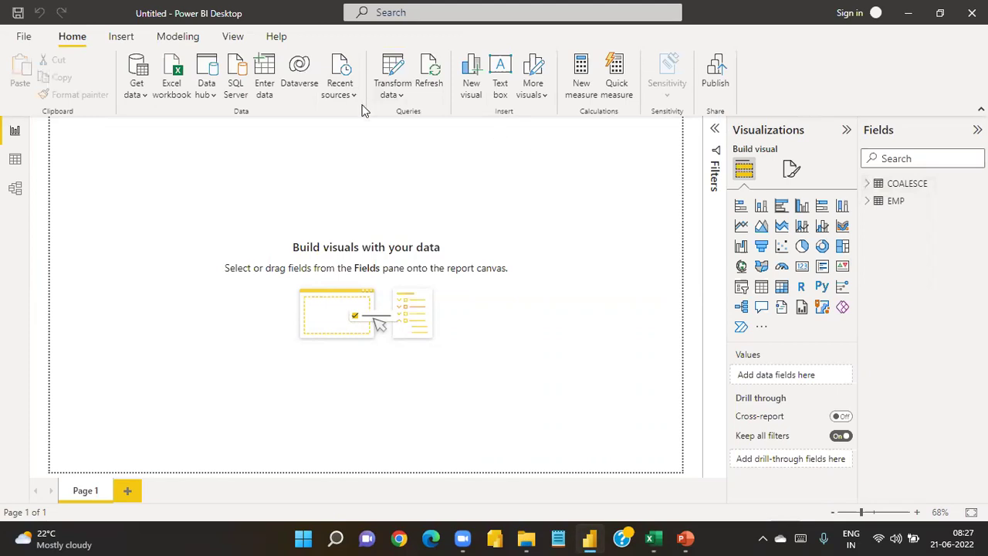
click(391, 94)
click(412, 122)
click(866, 202)
right_click(896, 201)
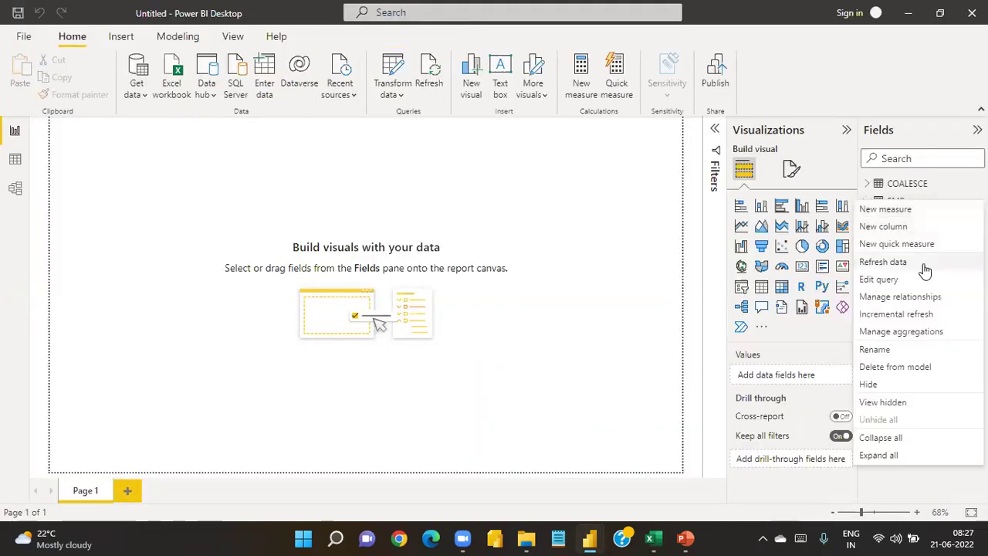
click(884, 366)
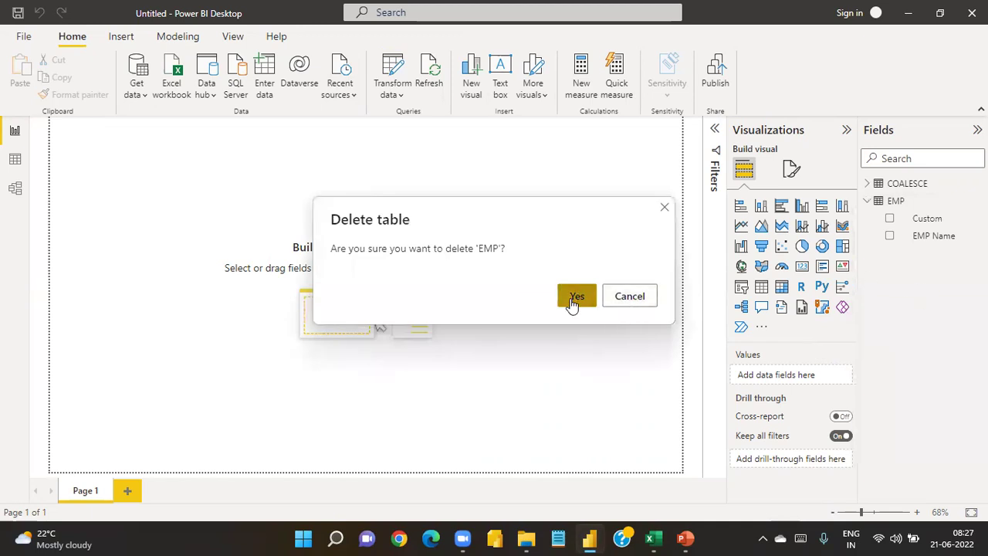
click(574, 299)
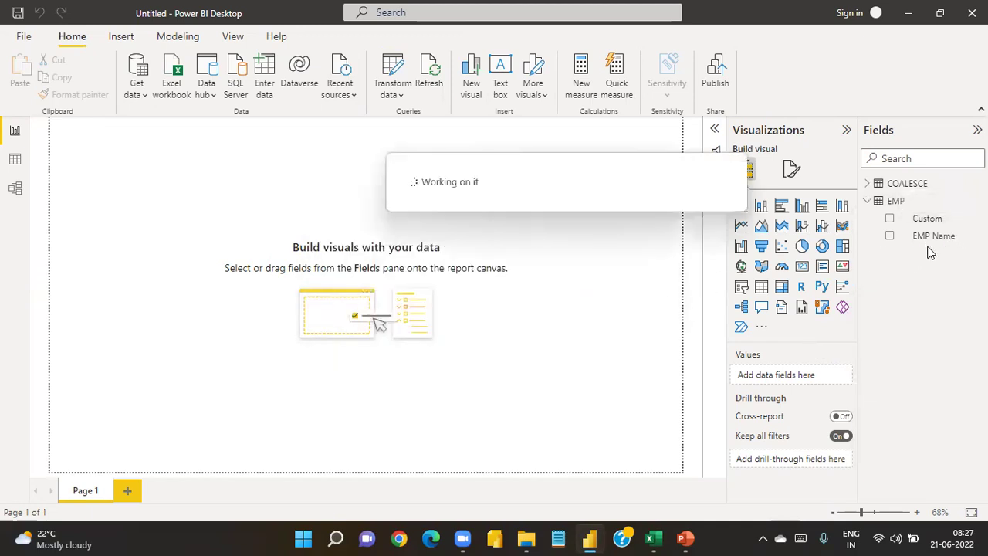
Delete the COALESCE table from the model and start entering data for a new table.
click(866, 185)
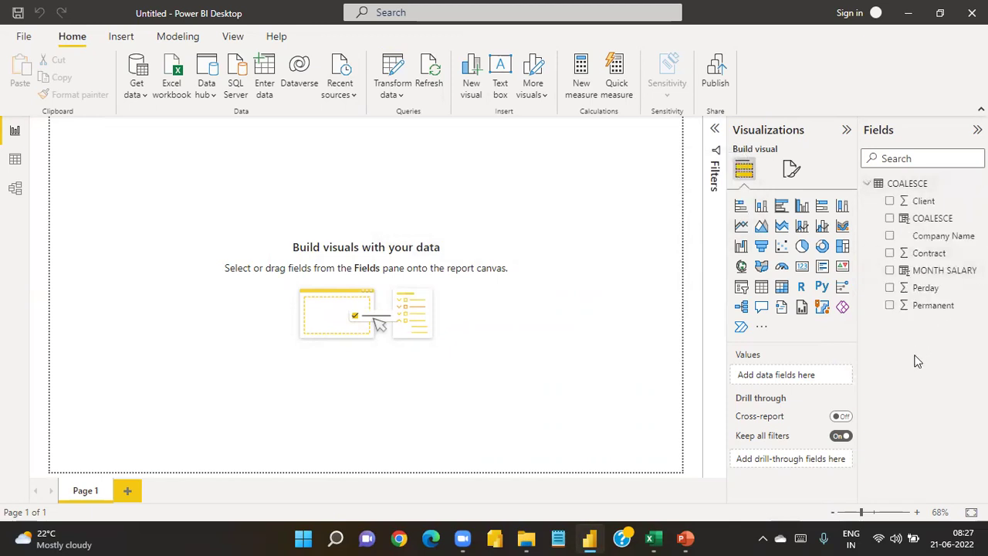
click(867, 186)
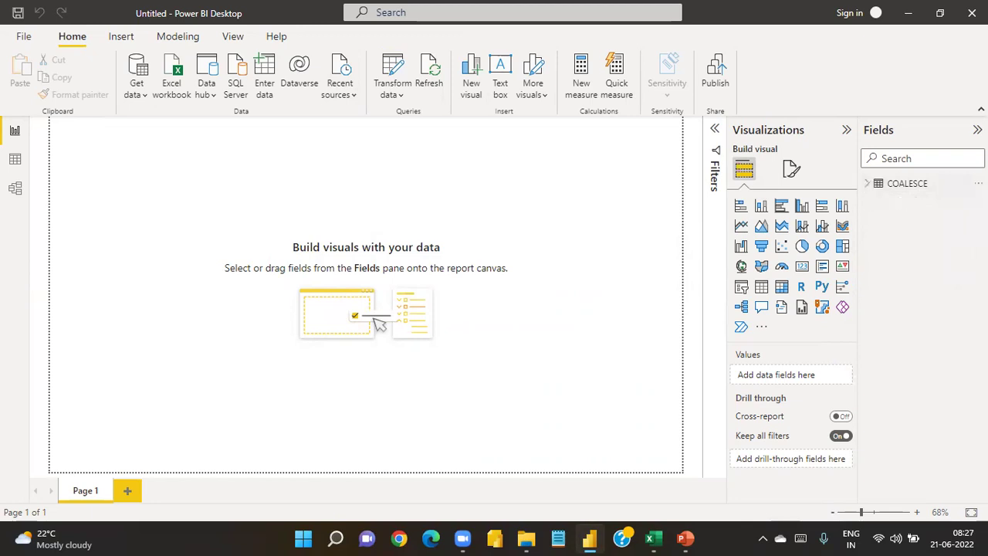
click(979, 183)
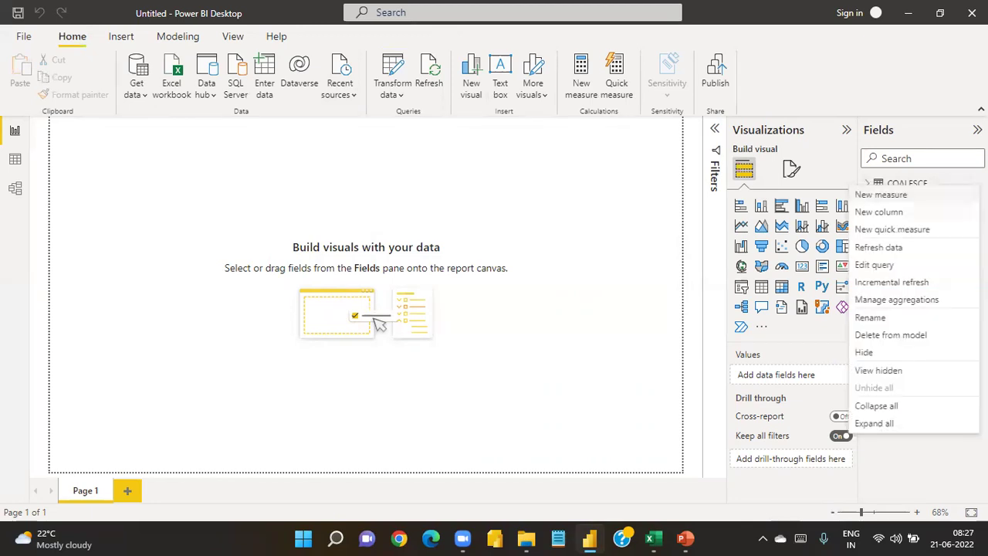
click(885, 335)
click(577, 297)
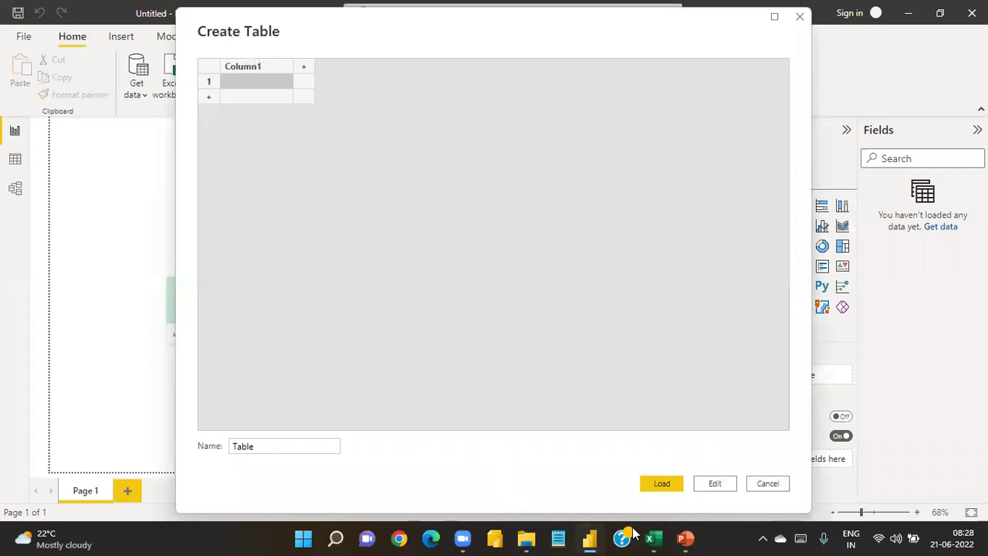
Copy the EMP Name and Skill range A1:B7 from the Excel workbook and paste it into the new Power BI table.
click(653, 539)
drag(58, 171, 172, 273)
key(ctrl+c)
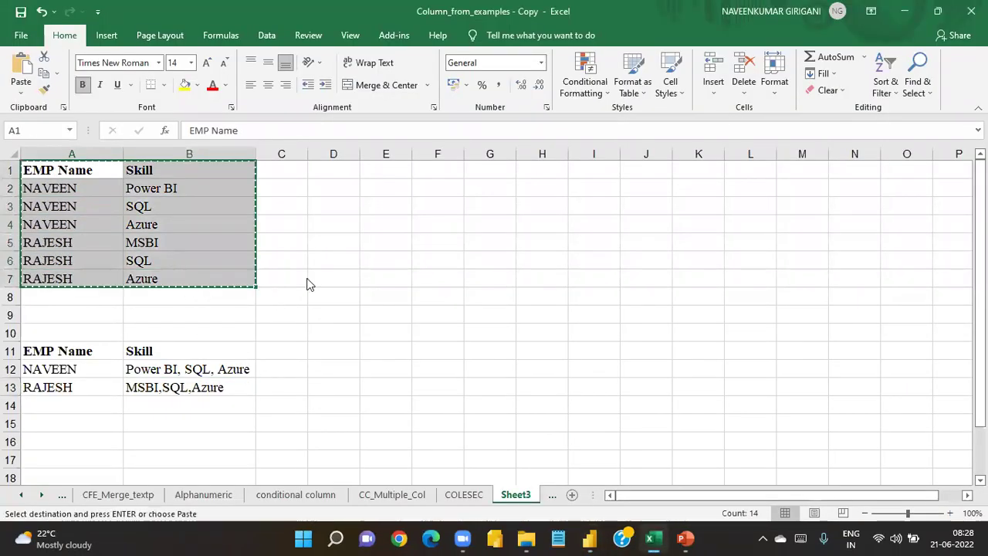
key(alt+Tab)
click(240, 68)
key(ctrl+v)
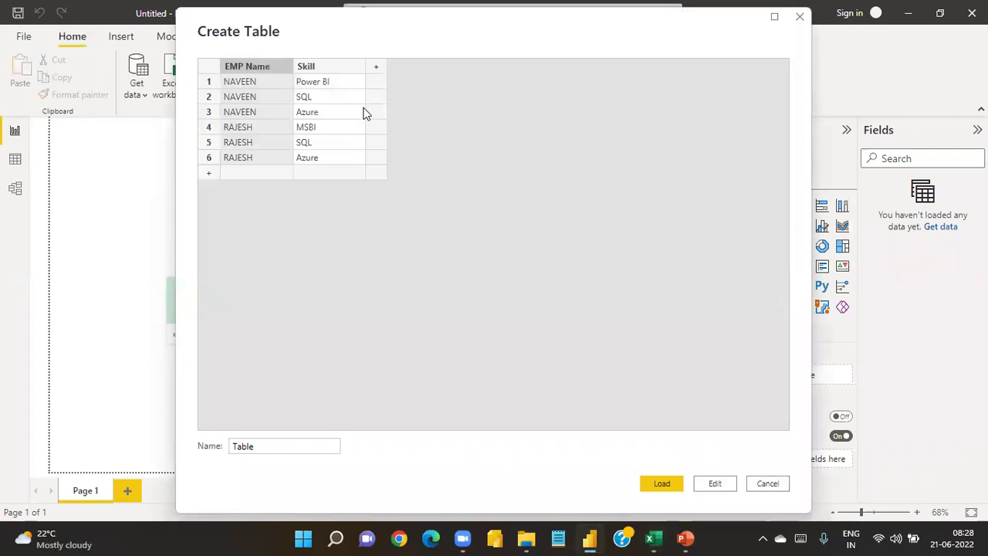
Keep the name Table for the pasted data and open it for editing in Power Query Editor.
click(267, 446)
drag(267, 445, 217, 449)
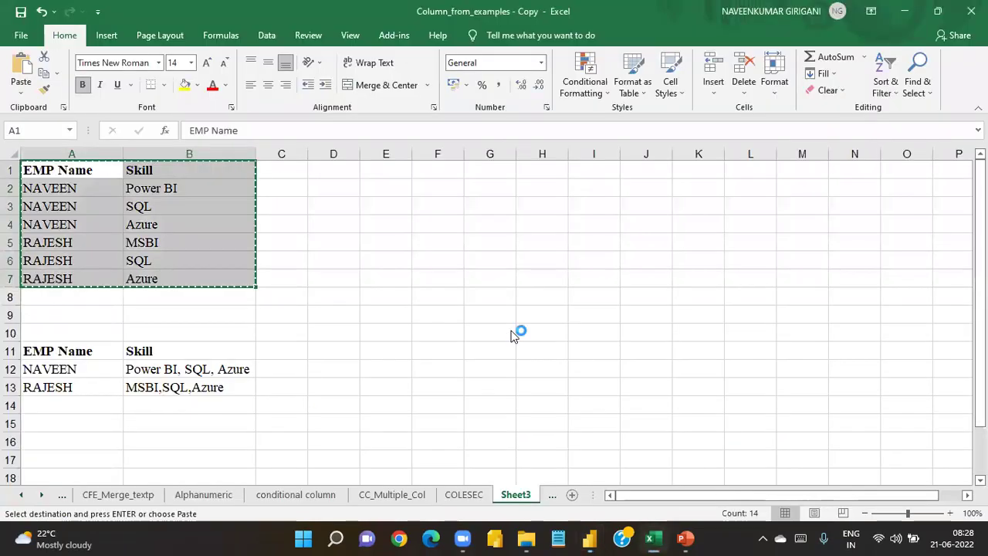
key(alt+Tab)
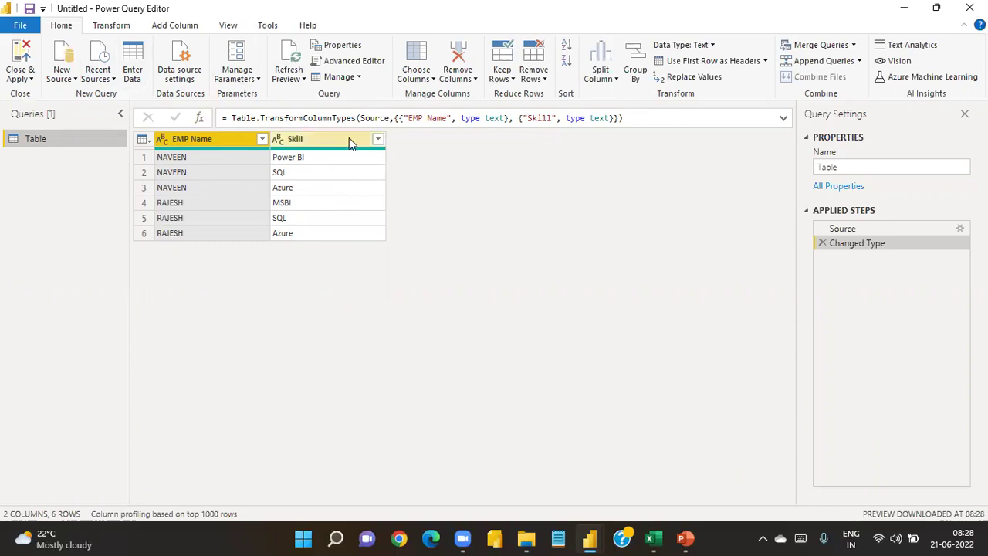
Start a basic Group By on the table with EMP Name as the grouping column.
click(127, 27)
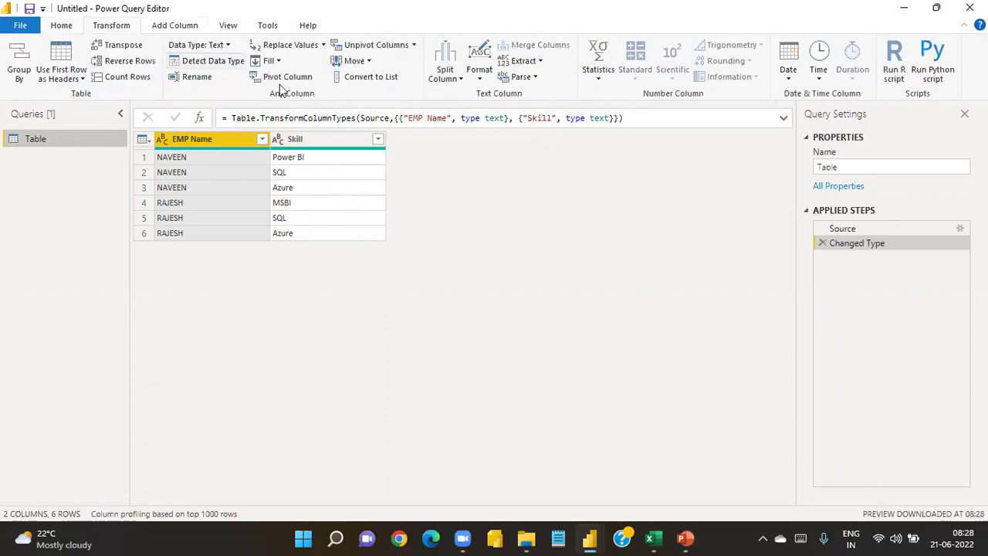
click(479, 69)
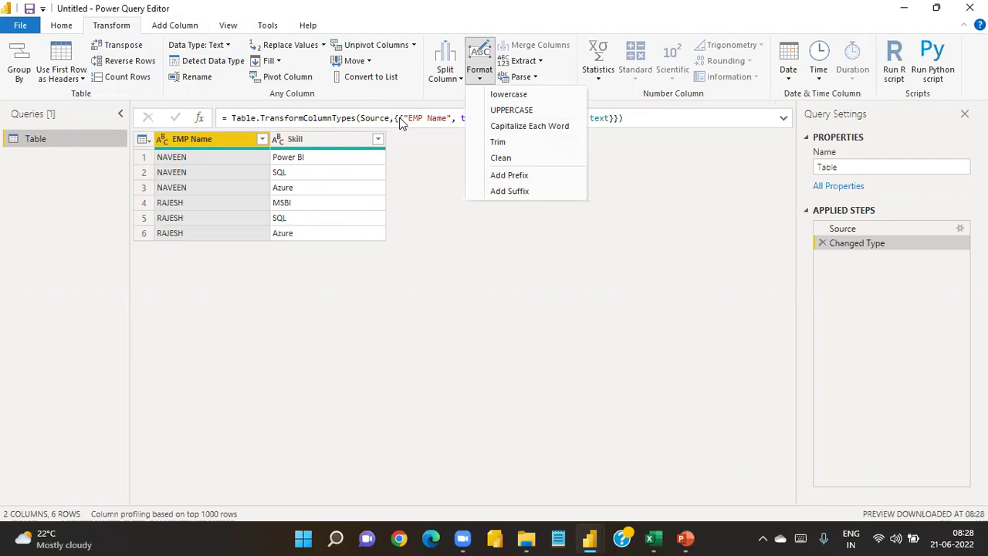
click(409, 259)
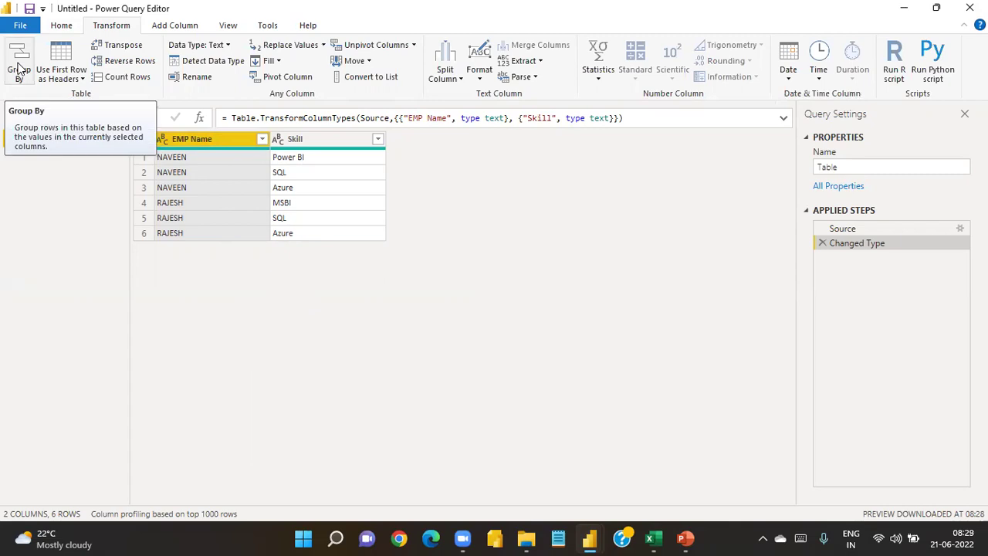
click(18, 70)
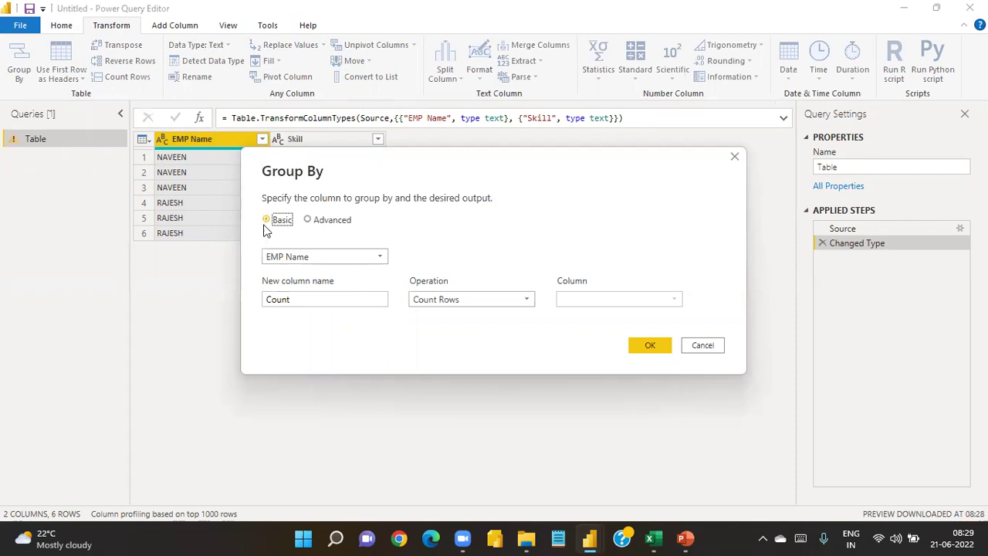
click(367, 259)
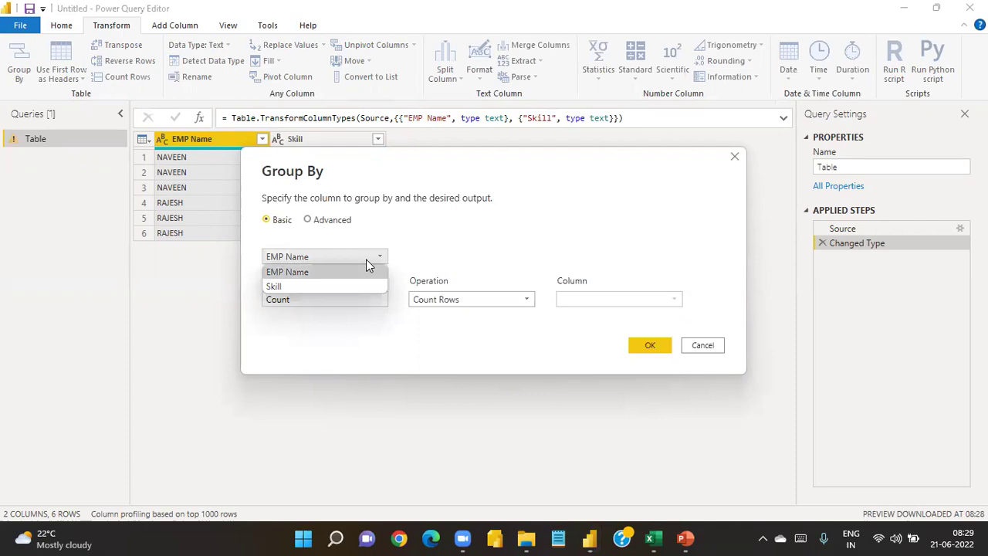
click(316, 274)
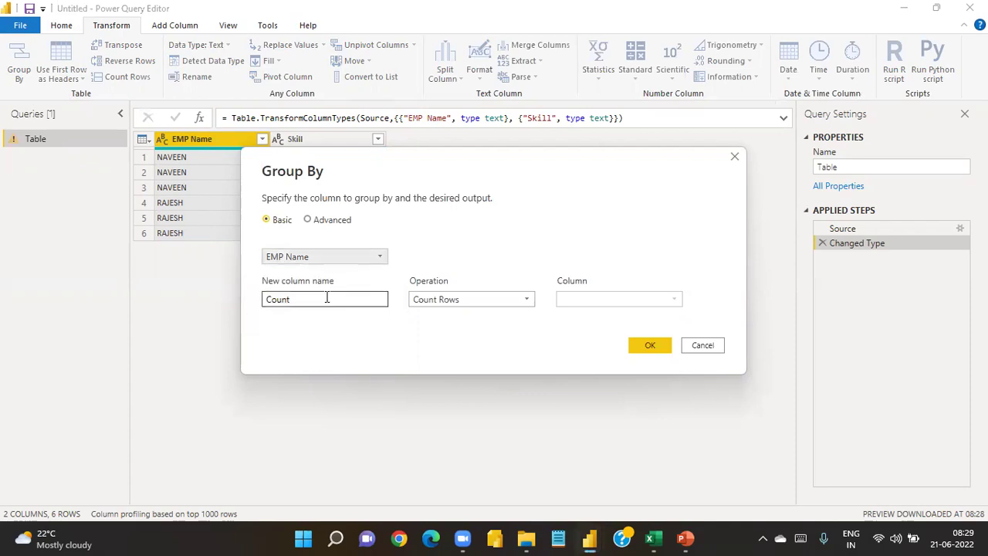
Name the grouped column My Table, set its operation to All Rows and apply the grouping.
click(377, 301)
drag(311, 301, 236, 303)
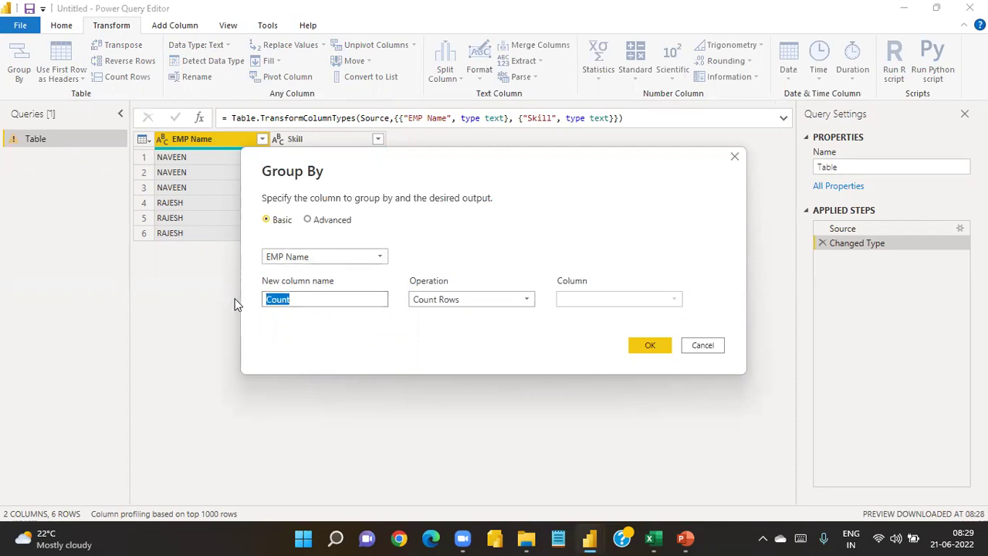
text(My )
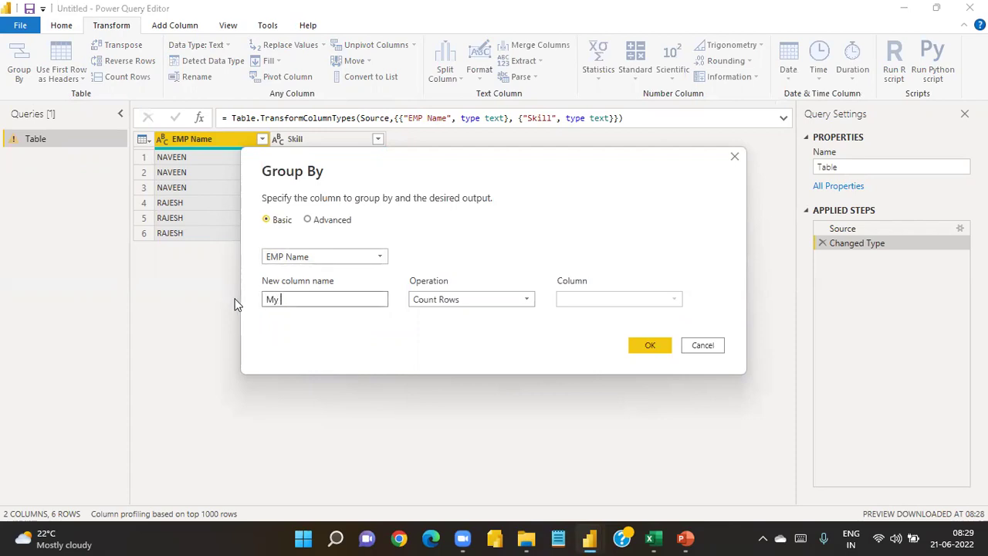
text(Table)
click(494, 306)
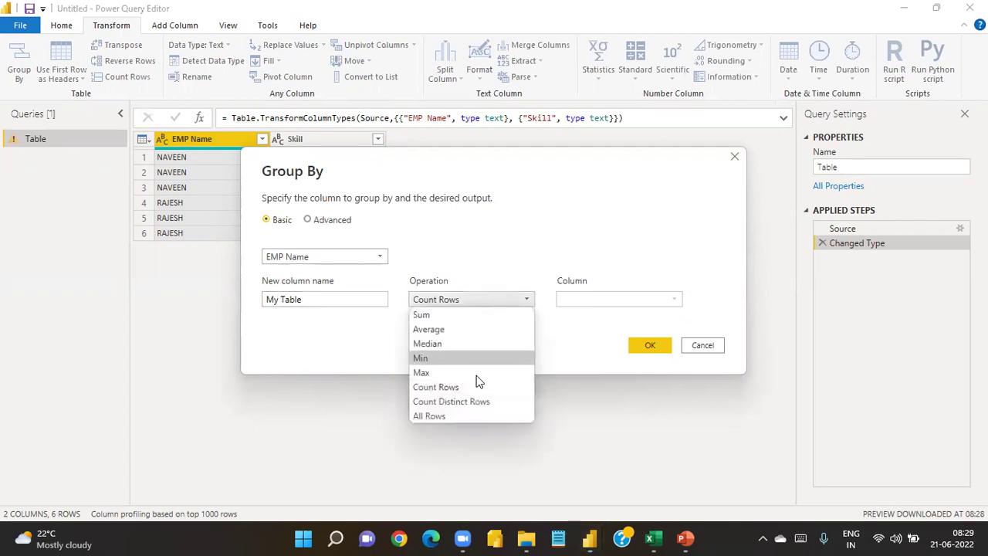
click(460, 416)
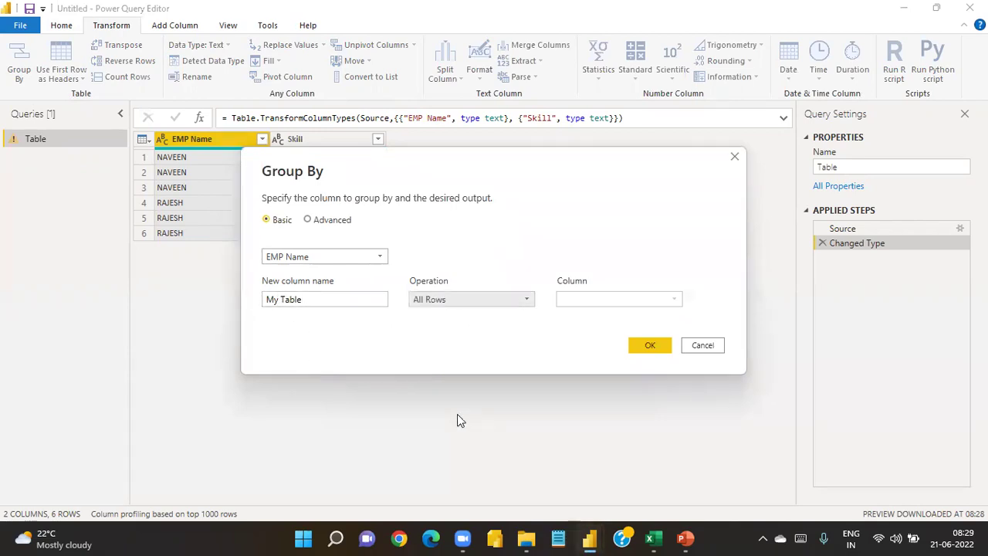
click(650, 345)
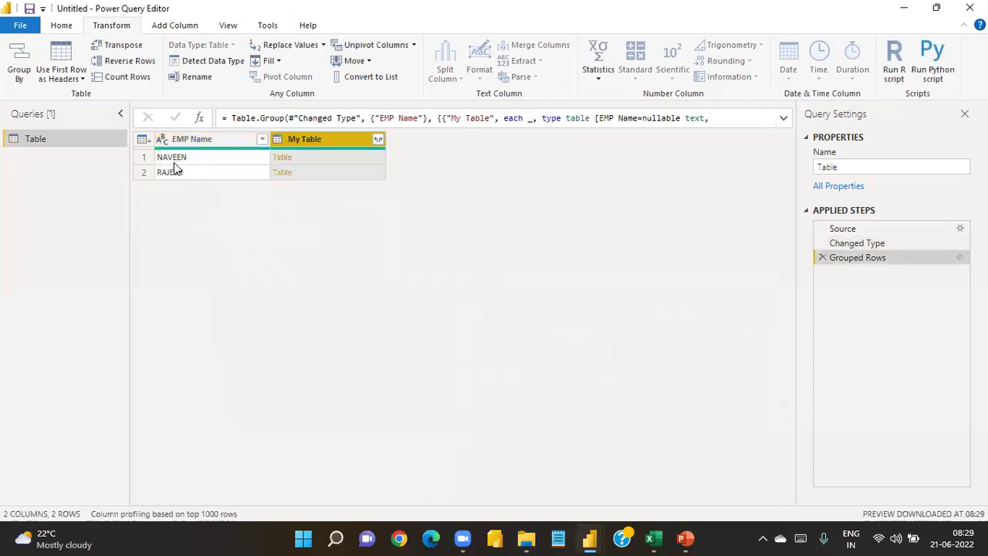
Drill into the nested table of the first employee in the My Table column to examine its rows.
click(281, 158)
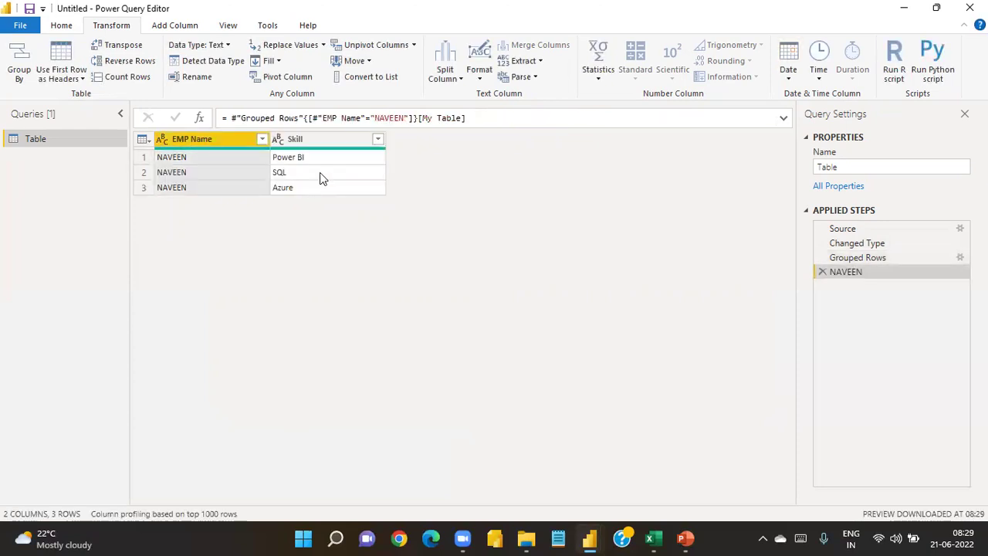
Return to the grouped rows, examine the second employee's nested table in My Table, and remove that drill-down step.
click(823, 272)
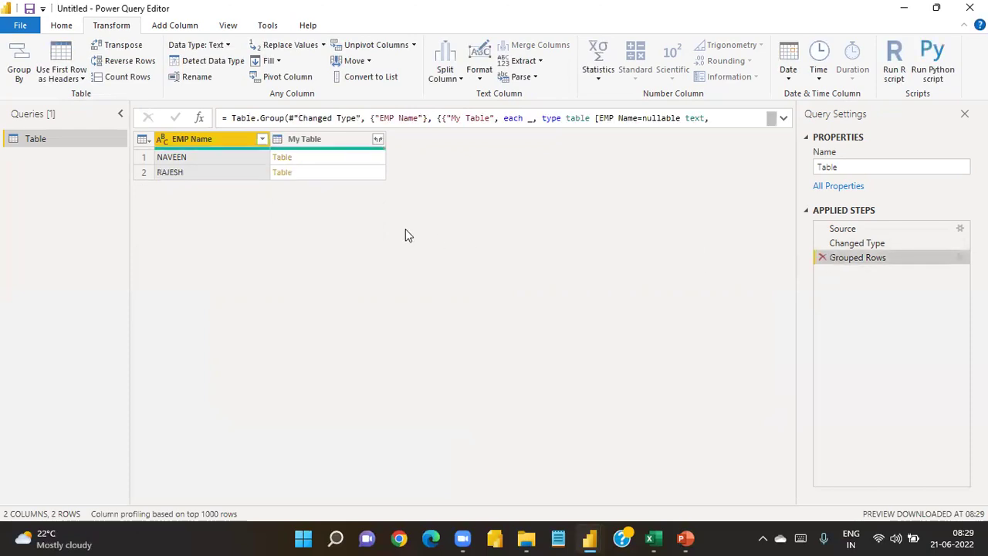
click(283, 173)
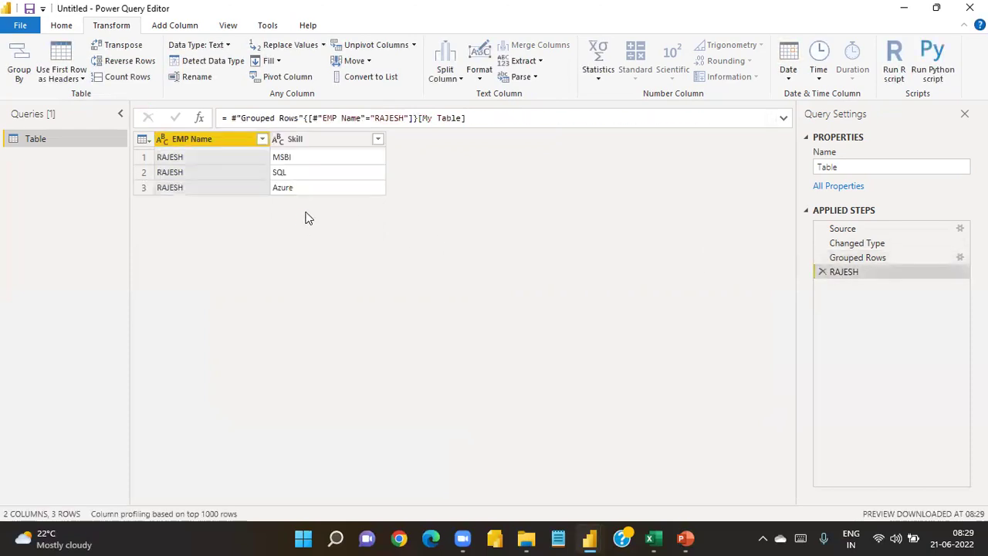
click(823, 272)
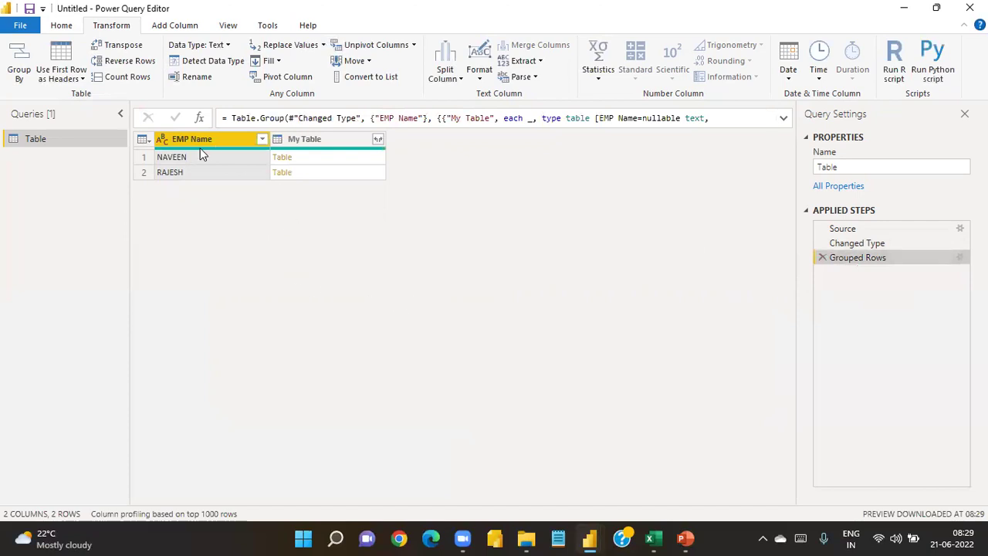
Start a custom column on the grouped table and begin its formula with the Table.Column function.
click(174, 28)
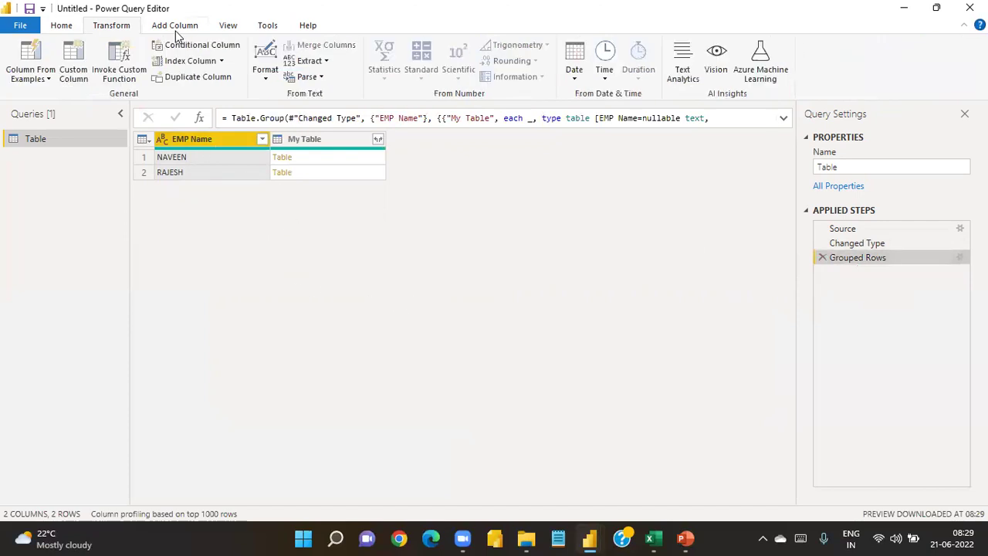
click(75, 77)
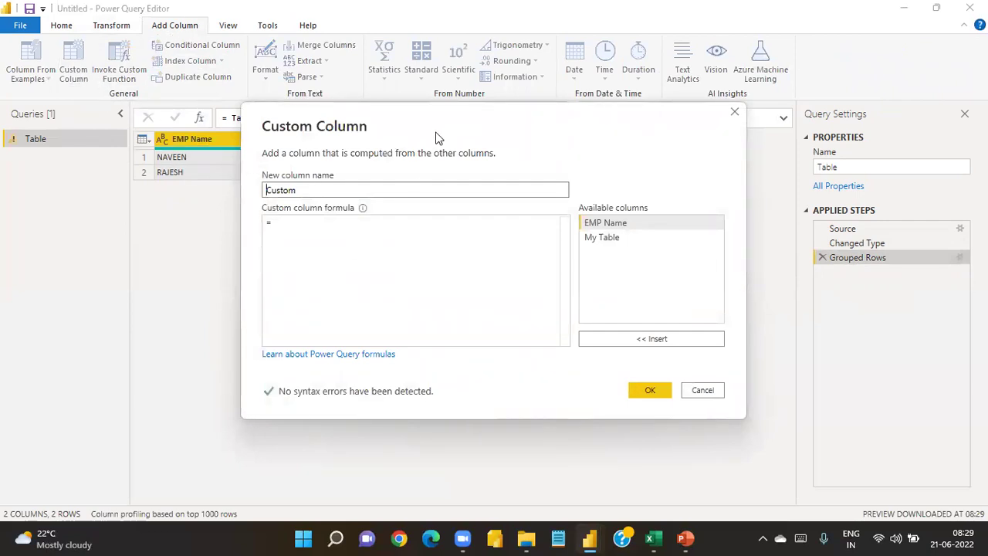
drag(435, 137, 338, 226)
click(204, 315)
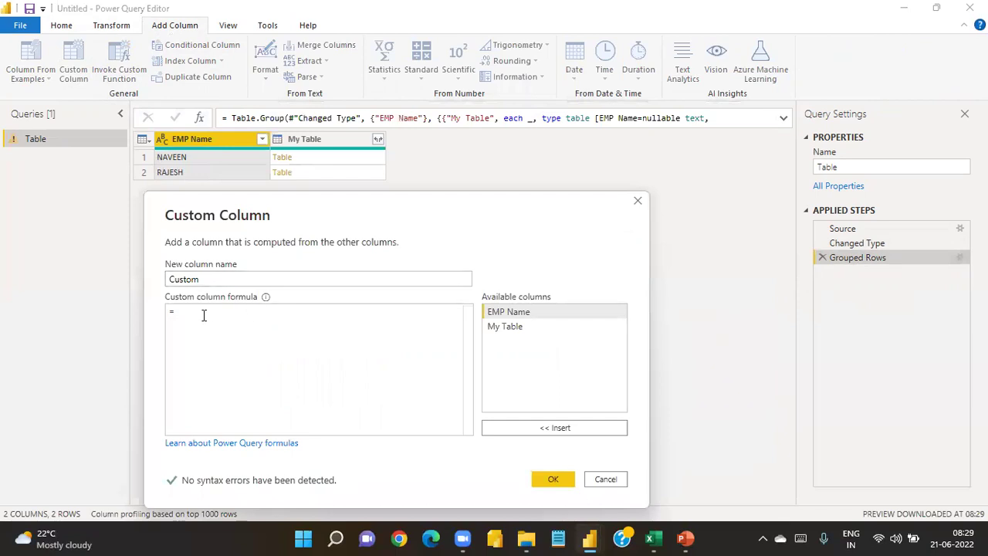
text(table)
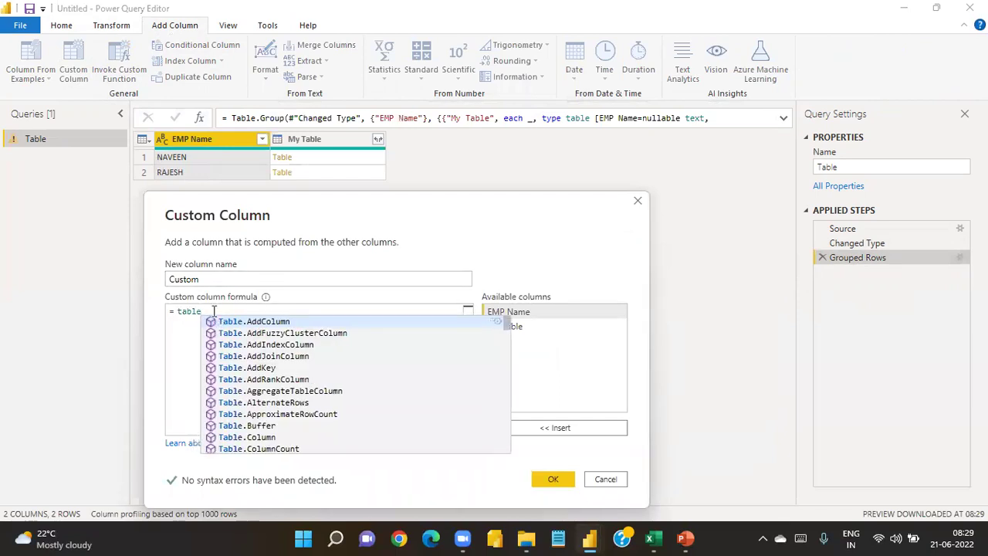
click(263, 437)
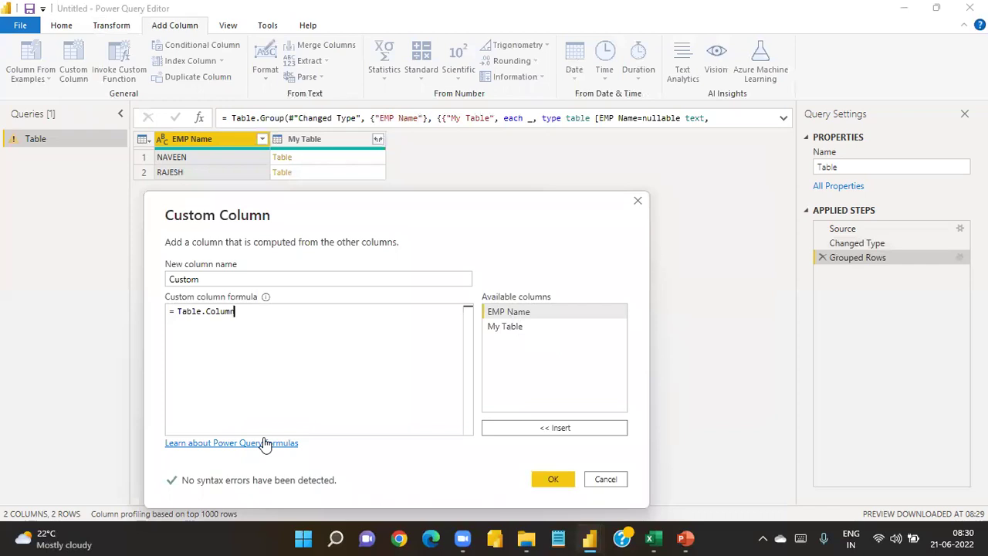
text(()
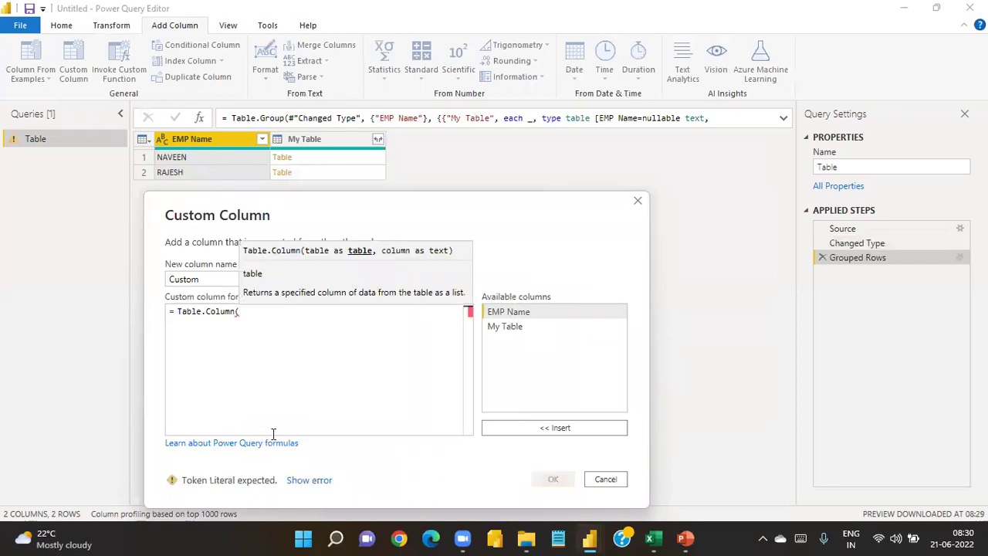
Complete the formula as Table.Column([My Table], "Skill") and add the custom column.
click(516, 328)
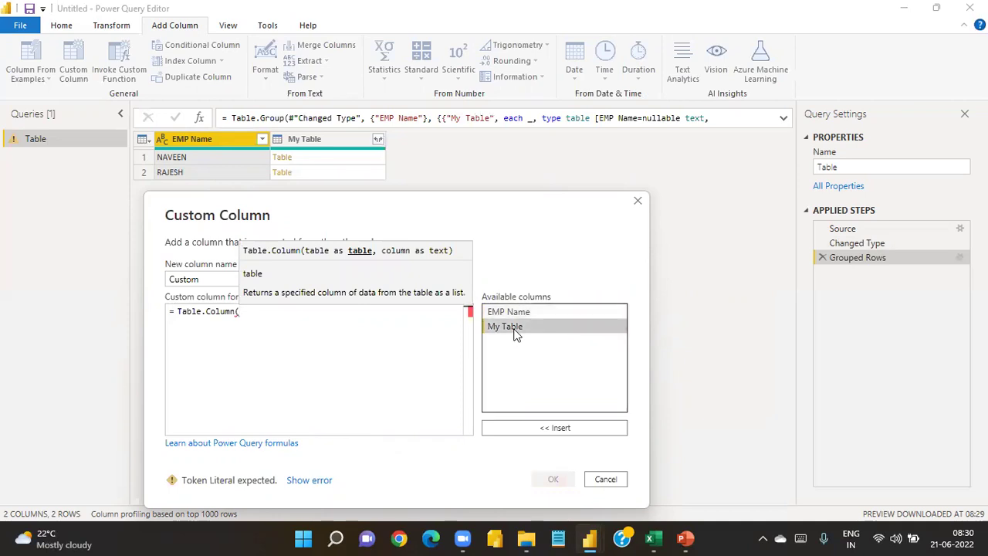
click(545, 428)
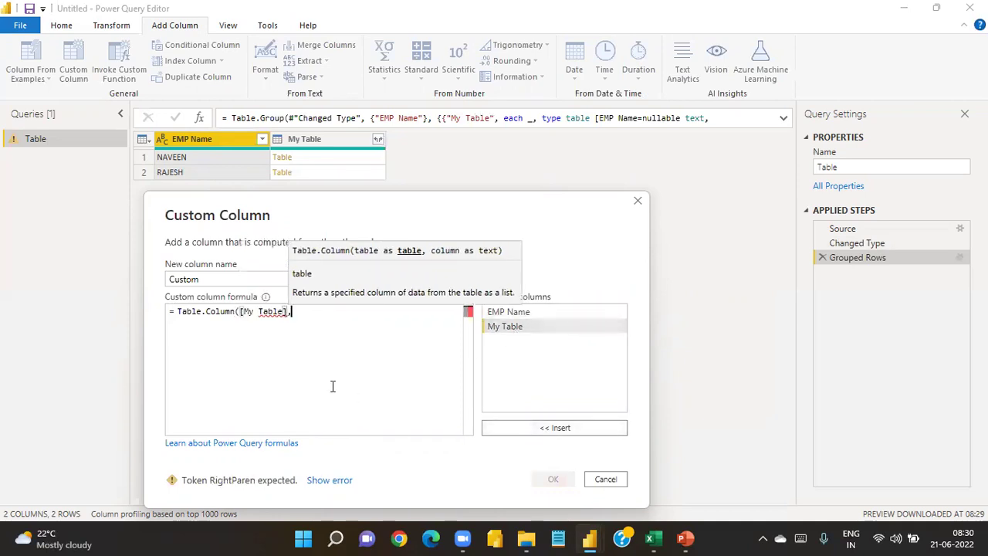
text(, "")
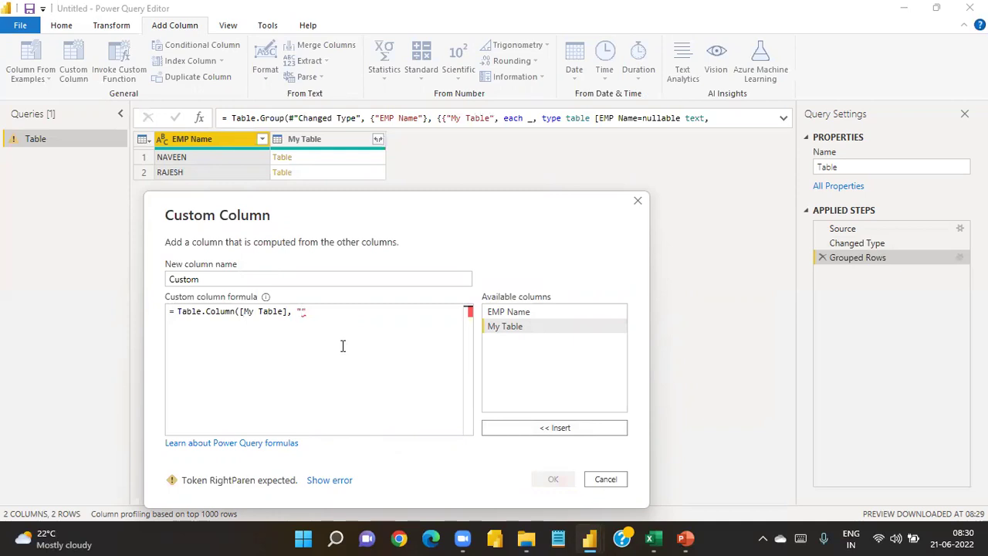
text(Skill"))
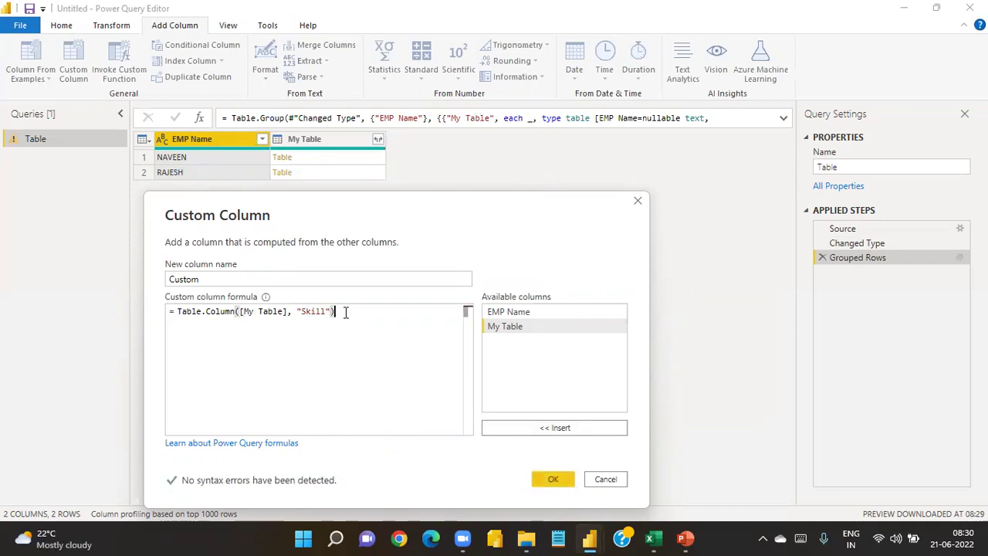
click(552, 480)
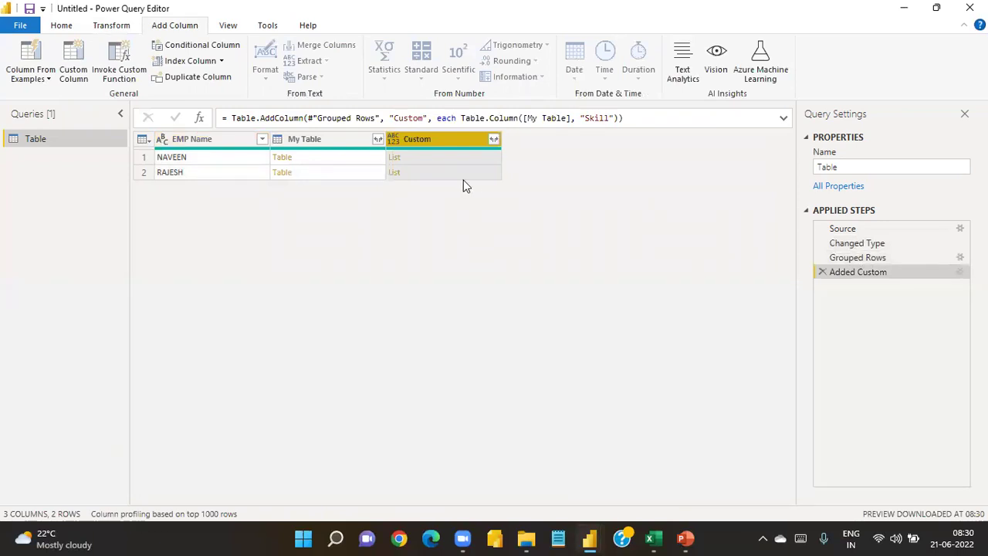
Start extracting the list values of the Custom column with Comma as the delimiter.
click(494, 140)
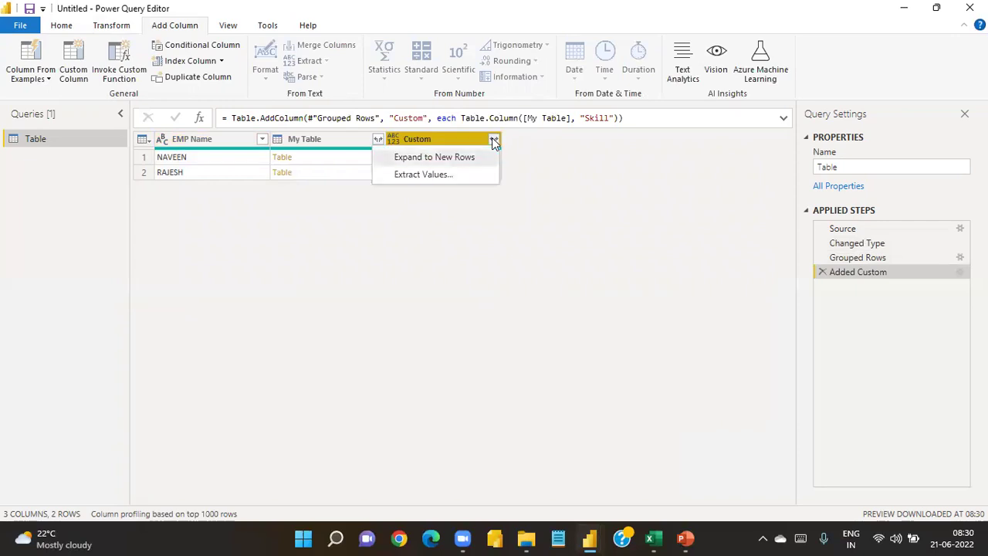
click(458, 176)
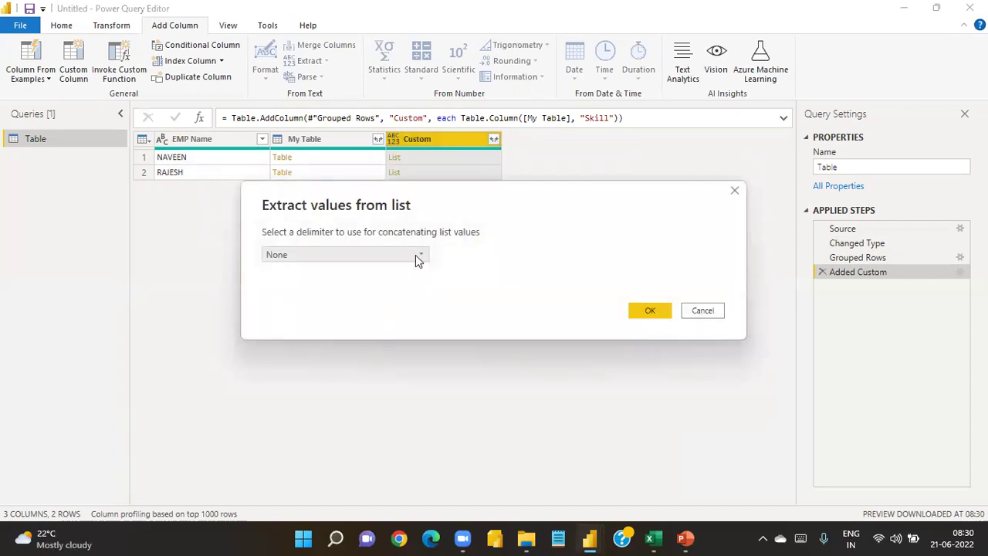
click(417, 255)
click(374, 284)
Try a custom delimiter for the list values, entering @ and & in turn and clearing each one.
click(403, 257)
click(316, 370)
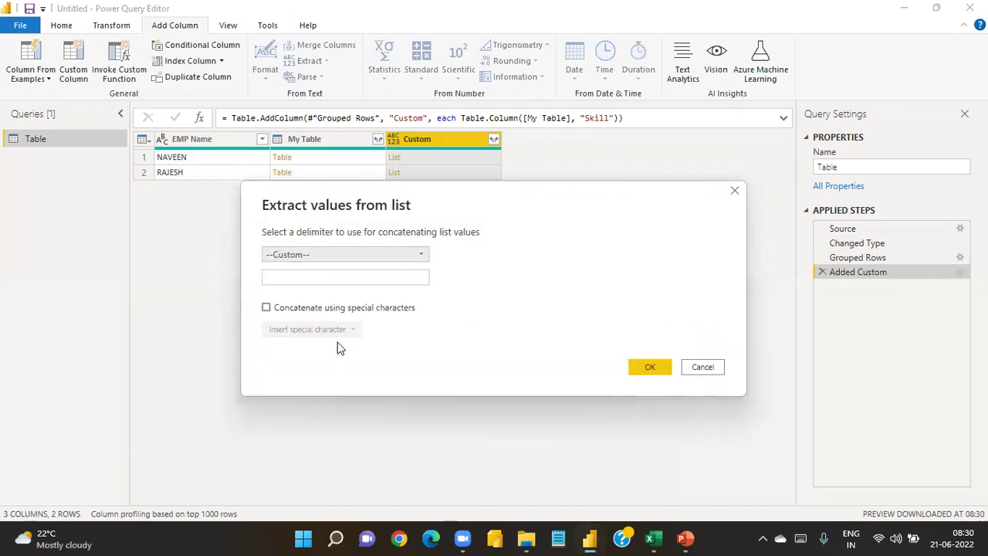
click(338, 280)
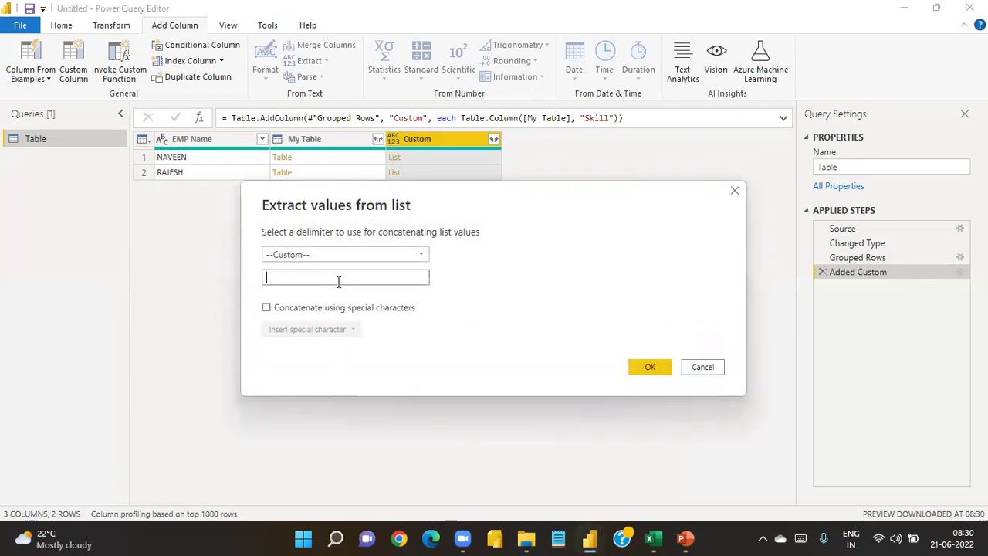
text(@)
key(BackSpace)
text(@)
key(BackSpace)
text(&)
key(BackSpace)
Extract the Custom column's list values with Comma as the delimiter and remove the My Table column.
click(343, 255)
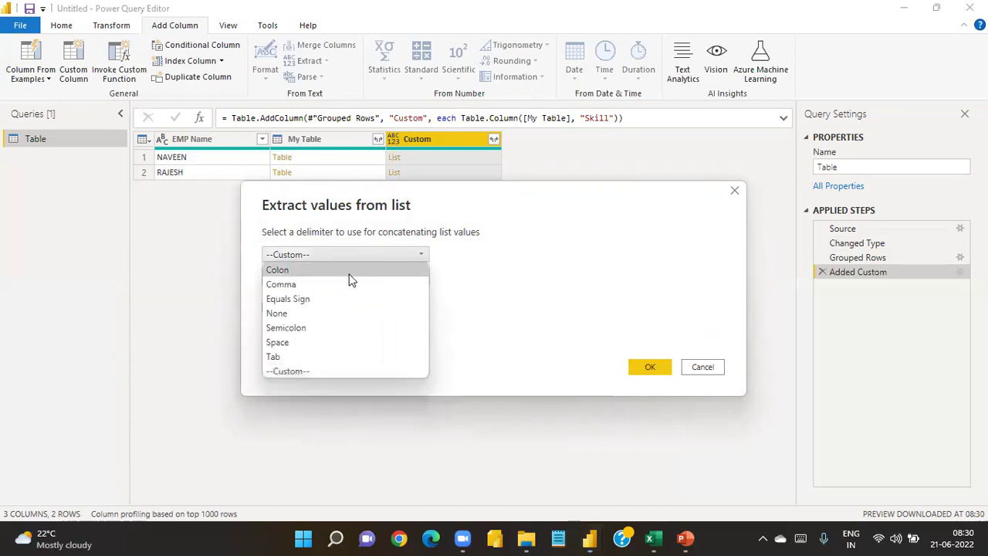
click(347, 282)
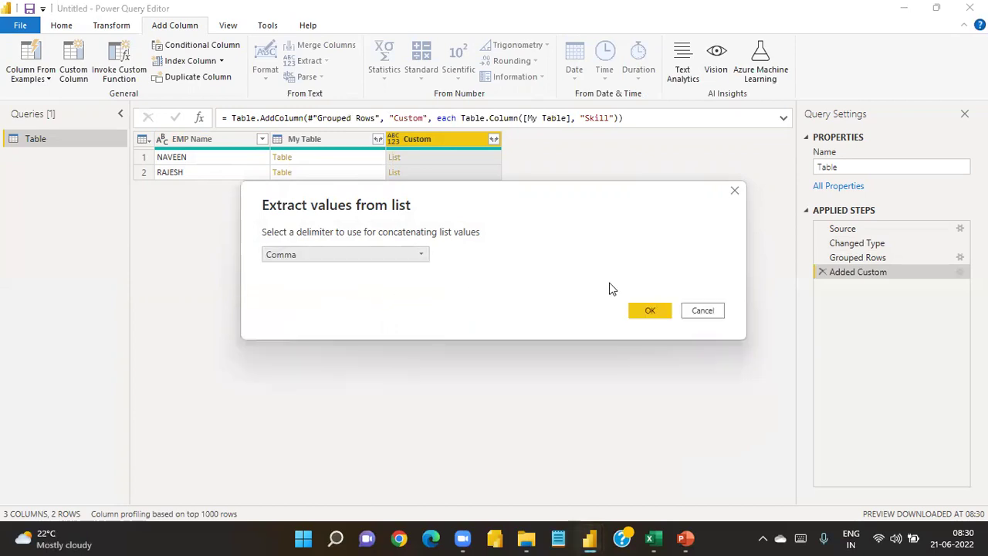
click(645, 312)
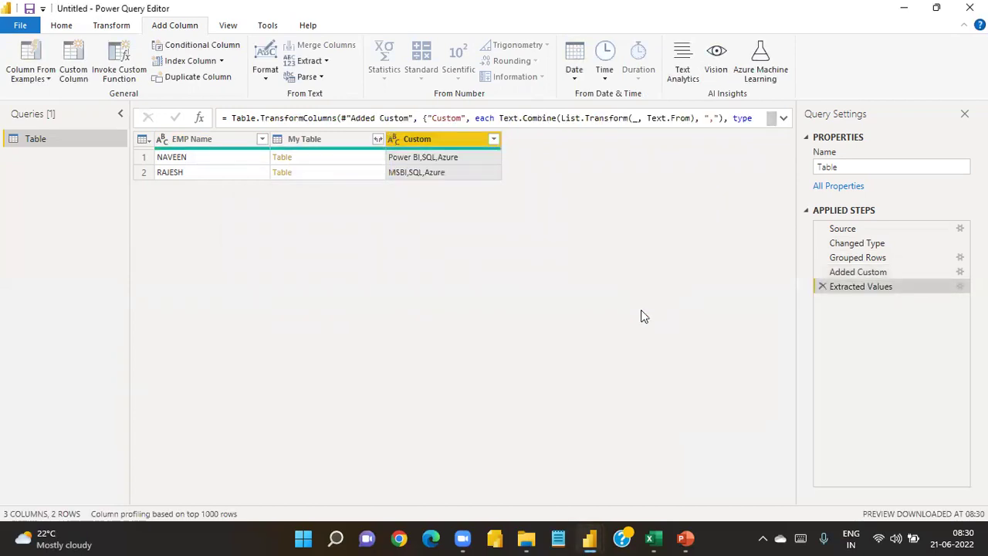
right_click(322, 140)
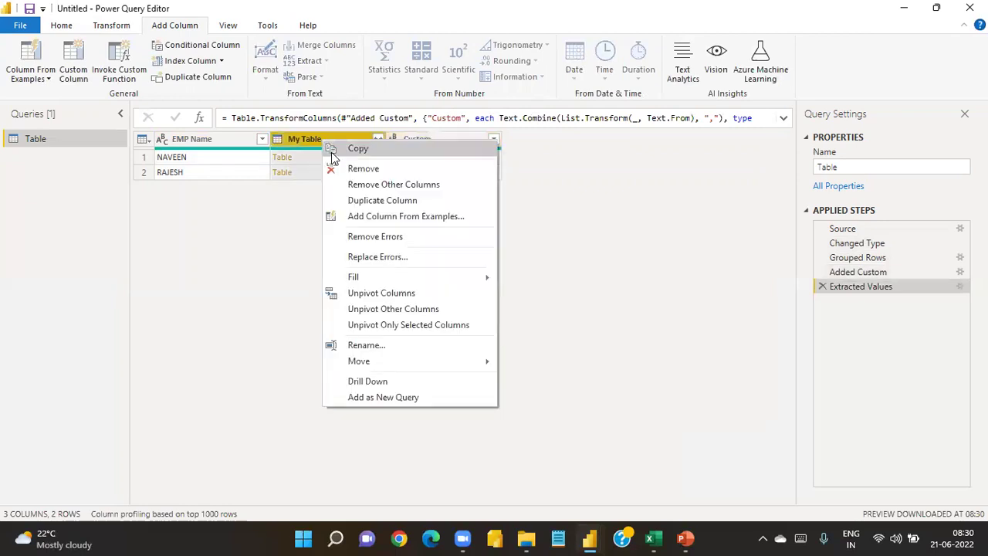
click(349, 169)
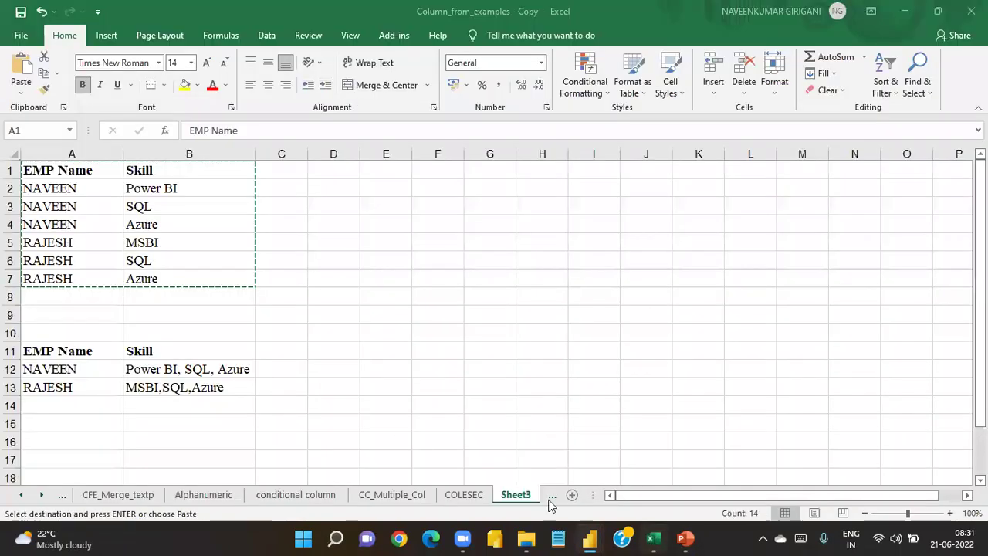
Switch to Excel and compare the expected skill list on Sheet3 with the query result in Power Query Editor.
click(655, 538)
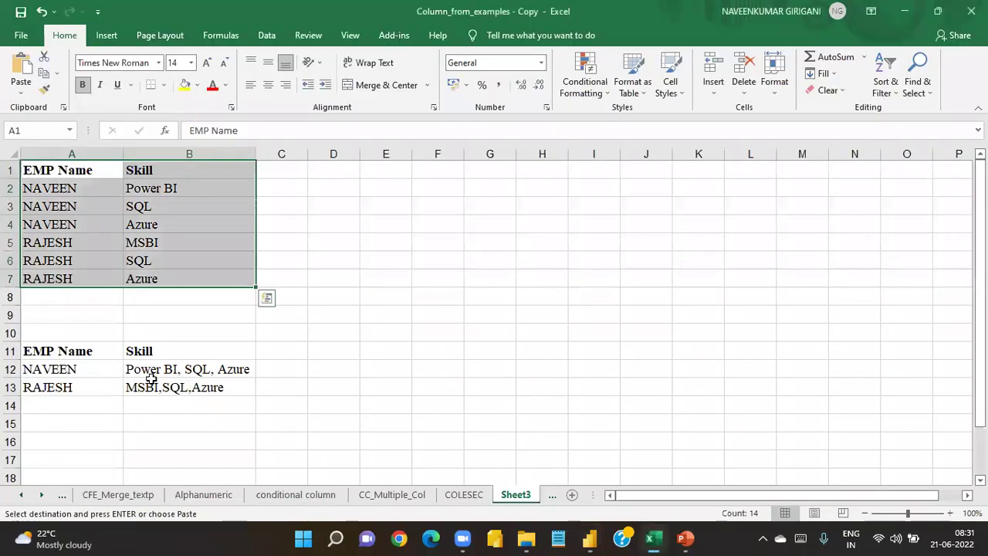
click(139, 387)
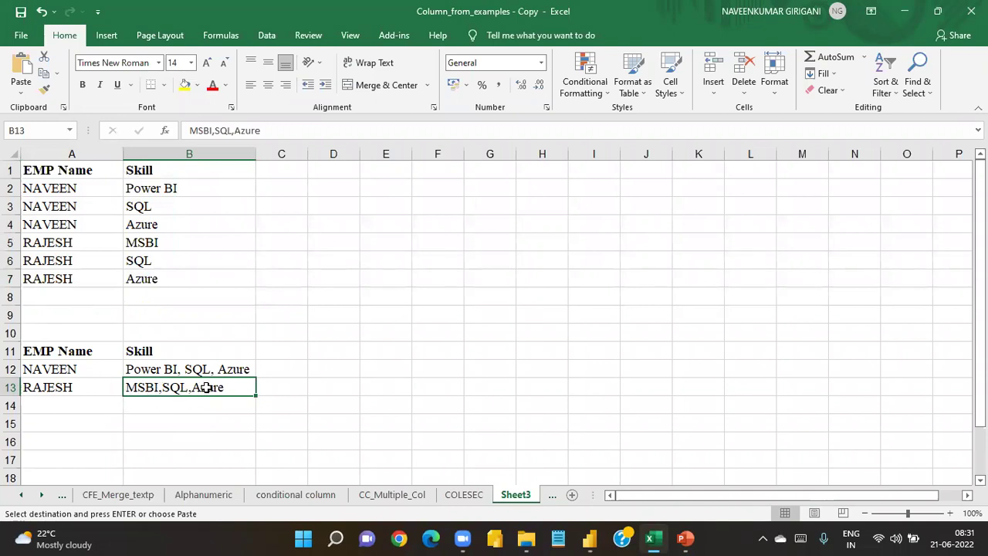
key(alt+Tab)
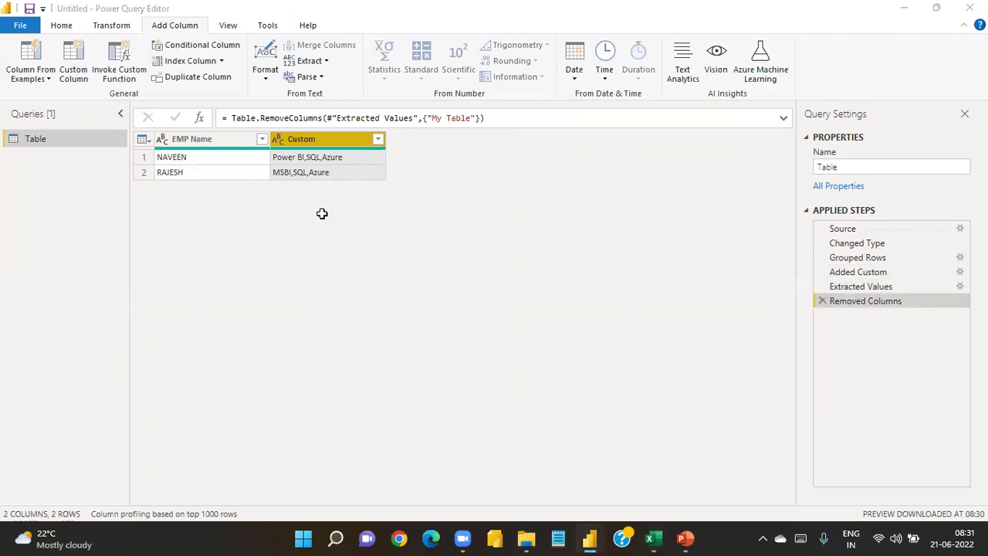
key(alt+Tab)
key(alt+Tab)
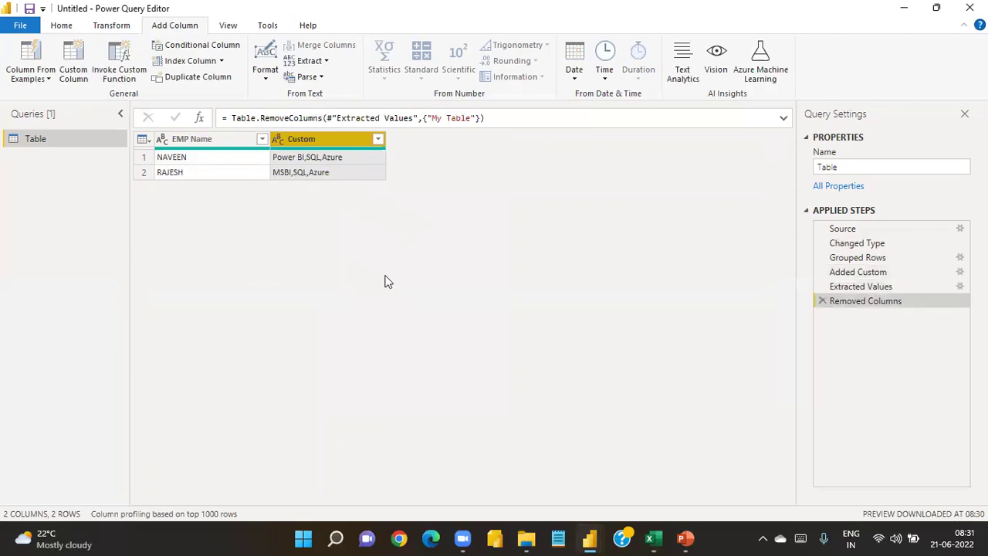
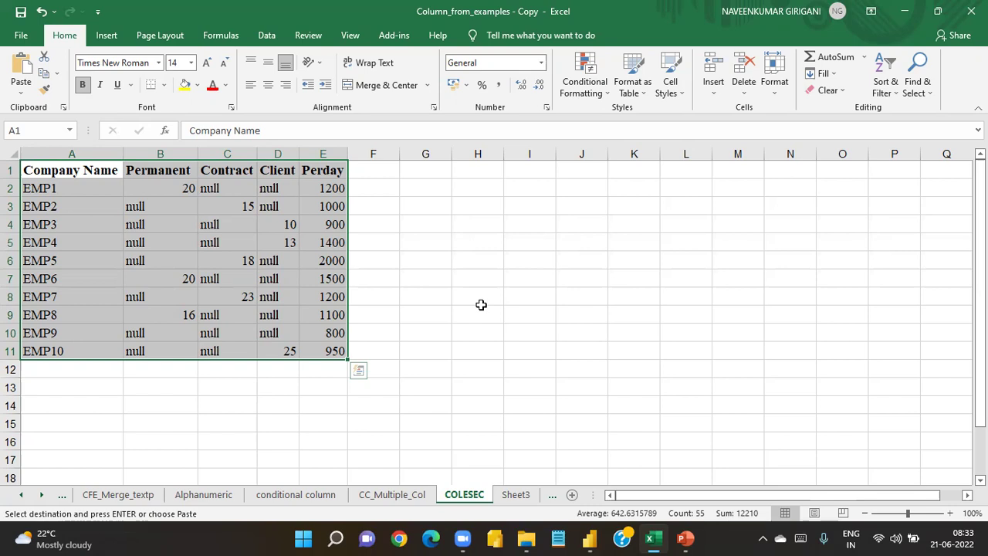
Copy the range A1:E11 from the COLESEC sheet in Excel and paste it into a new manually entered table in Power BI Desktop.
drag(88, 173, 333, 348)
key(ctrl+c)
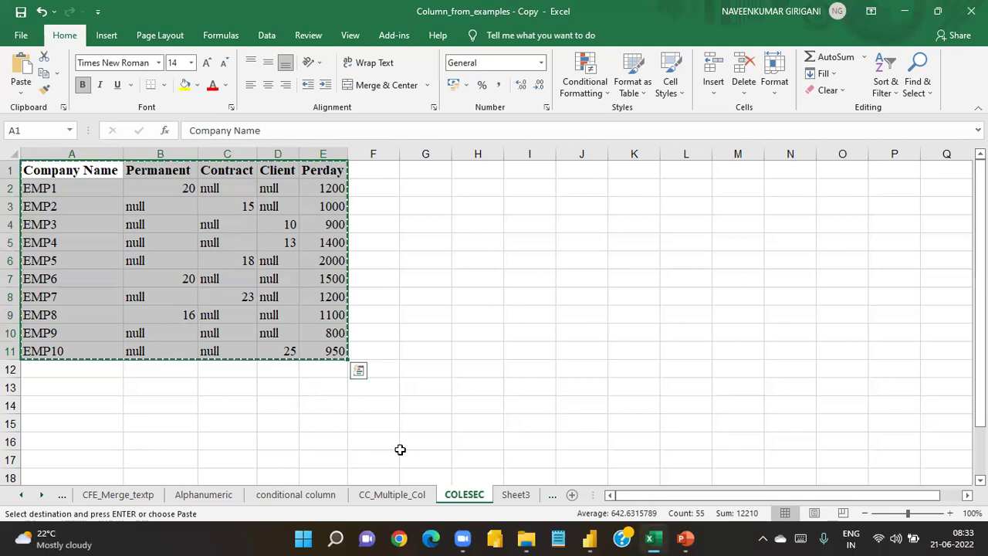
click(589, 539)
click(523, 494)
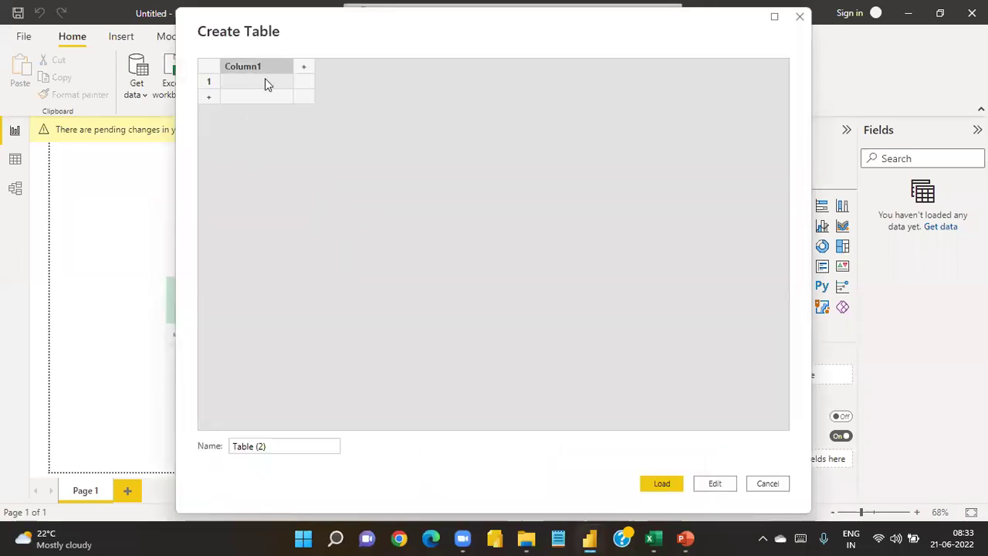
key(ctrl+v)
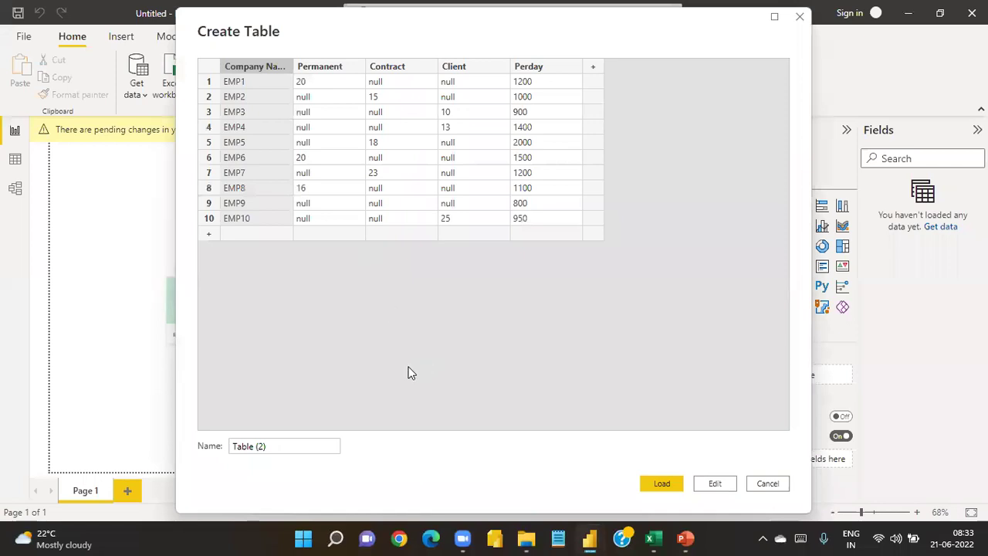
Name the pasted table COALESCE and open it for editing in Power Query Editor.
click(268, 448)
drag(267, 449, 225, 459)
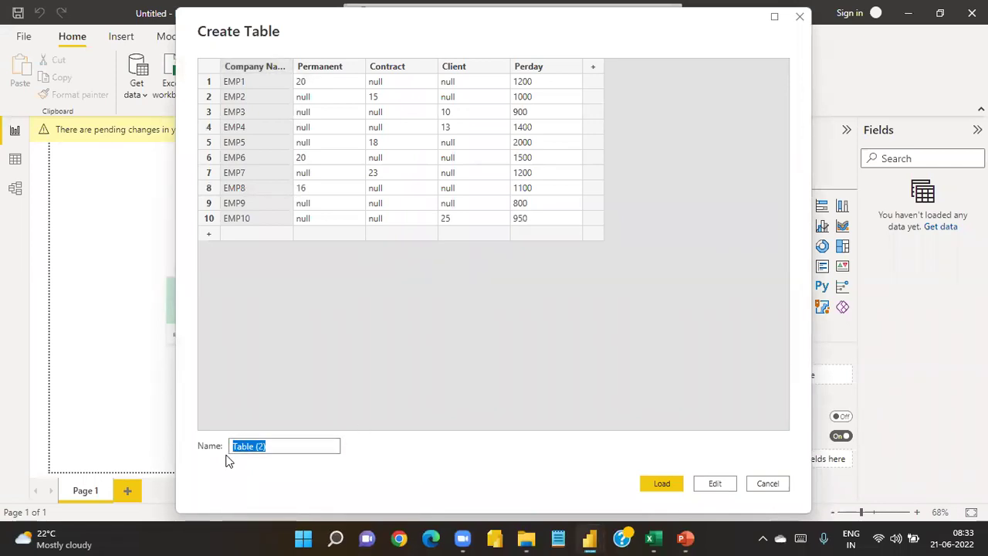
text(C)
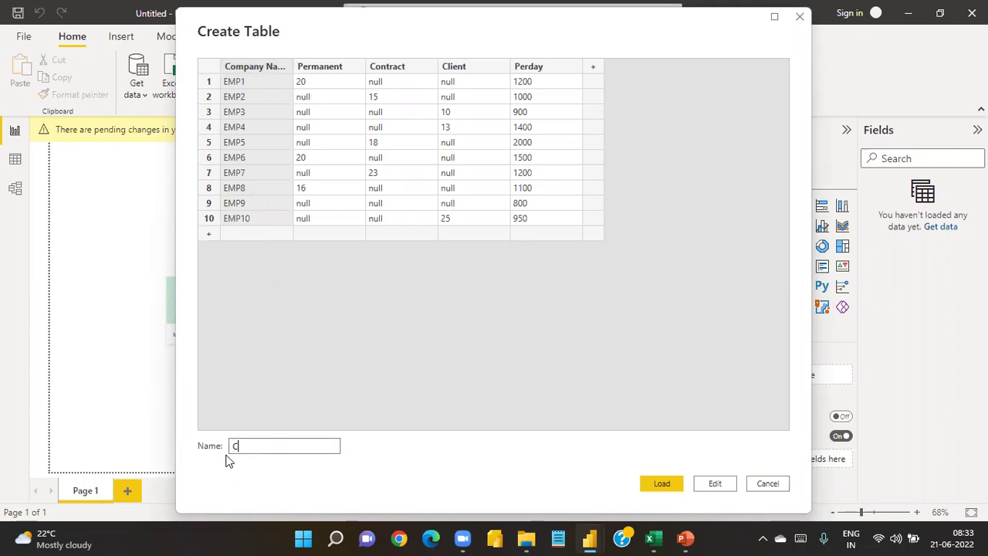
text(OALESCE)
click(717, 485)
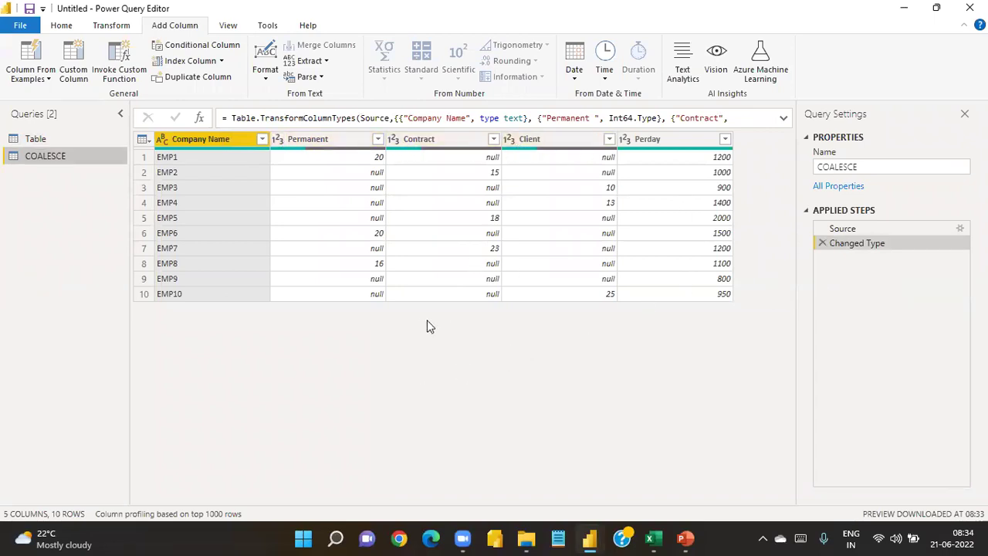
Close Power Query Editor and apply the query changes to the report.
click(21, 26)
click(40, 111)
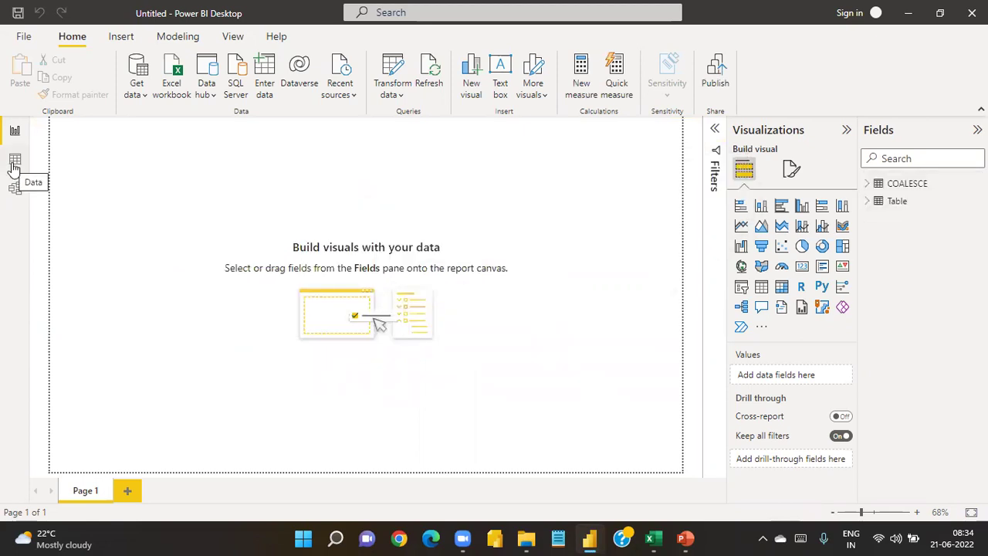
Add a calculated column named COALESCE to the COALESCE table in Data view, beginning its formula with the COALESCE function.
click(15, 160)
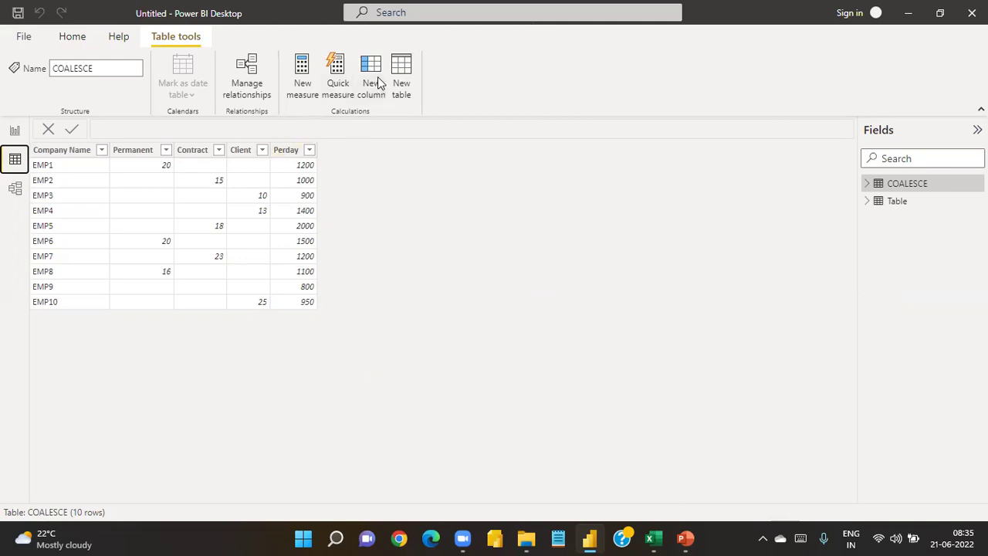
click(386, 107)
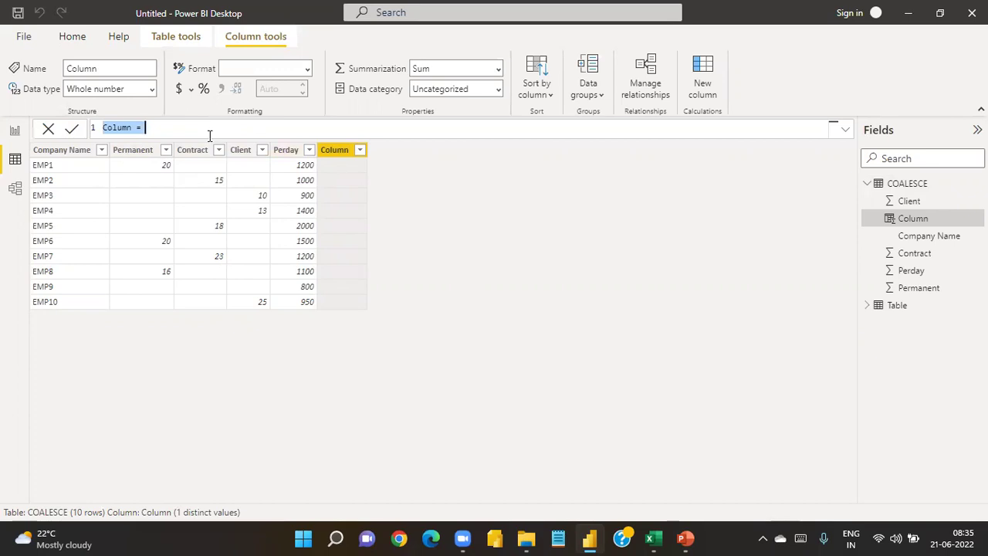
text(COL)
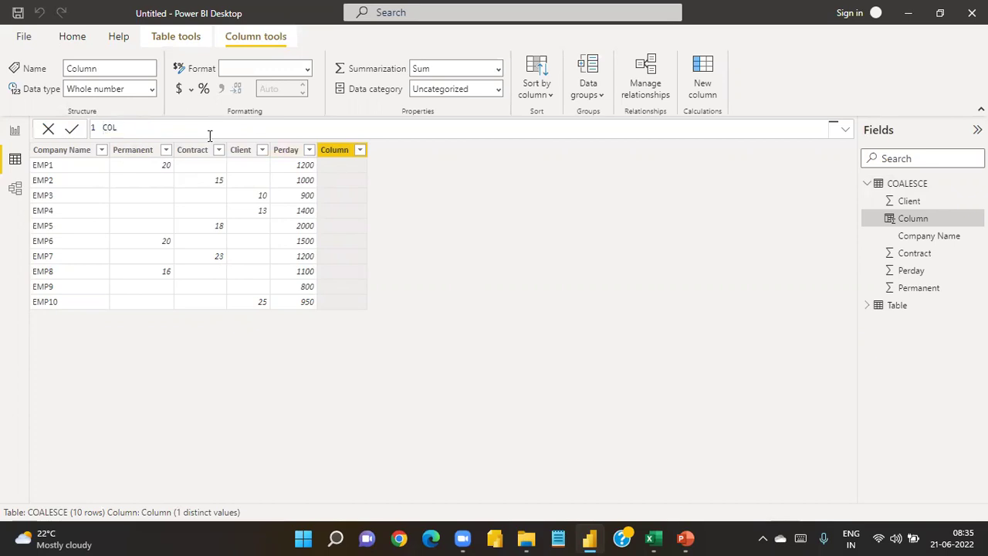
key(BackSpace)
text(ALESC)
key(BackSpace)
key(BackSpace)
text(SCE = CO)
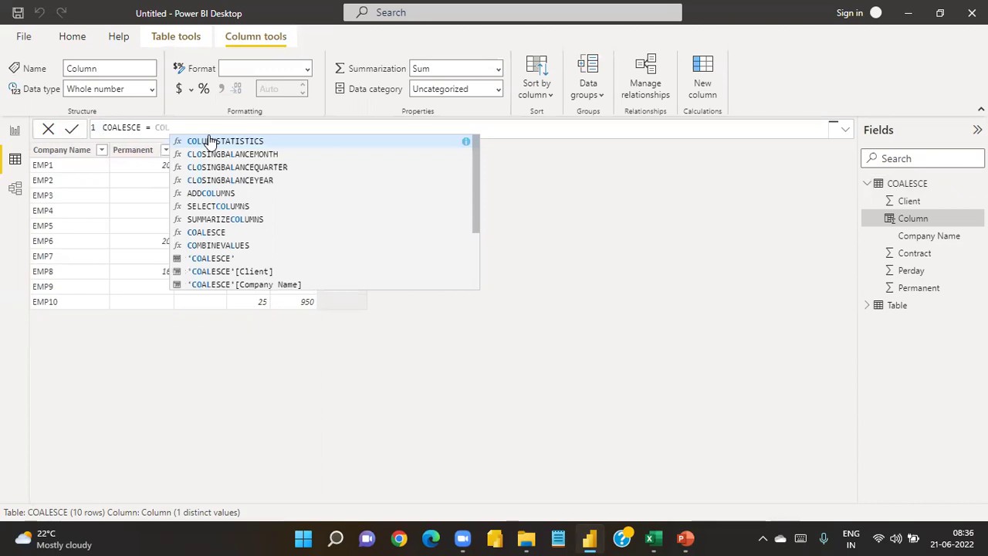
click(210, 140)
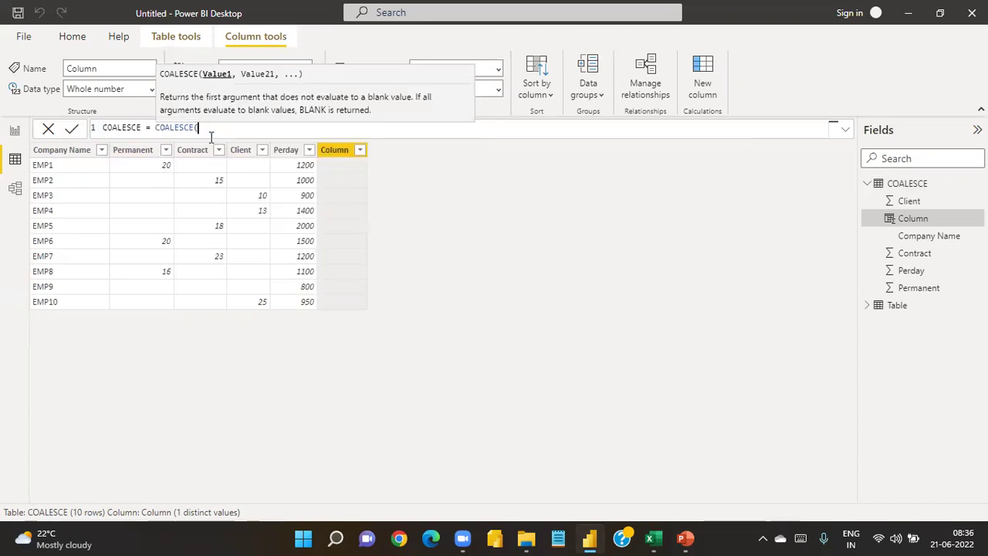
Complete the COALESCE column's formula with the table's Permanent, Contract and Client columns as arguments, in that order, and commit it.
text(PERMA)
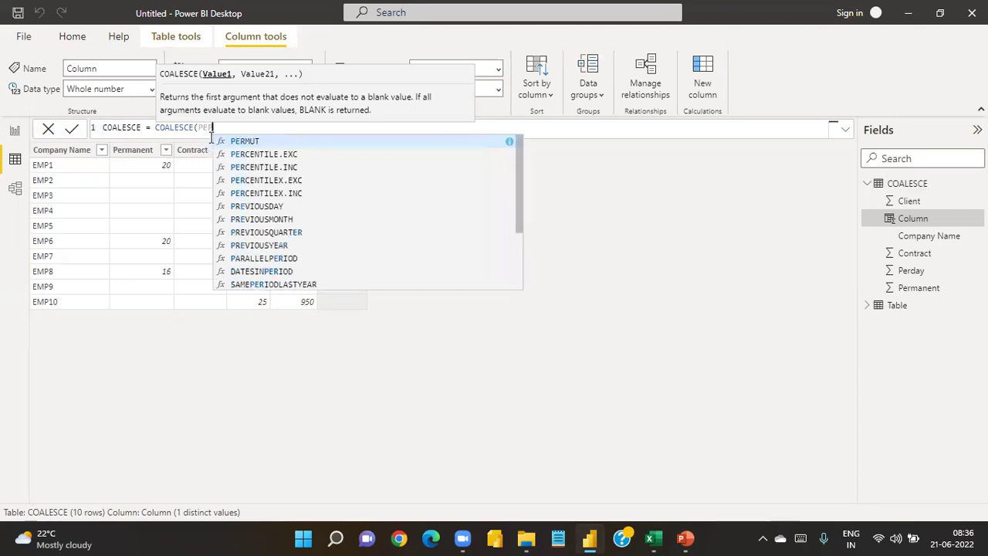
click(275, 155)
text(,CONTRA)
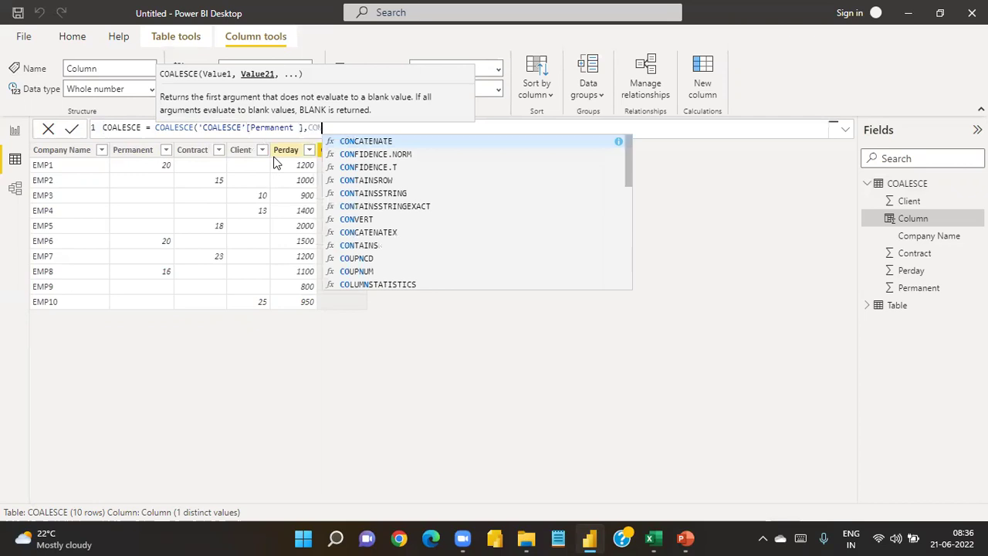
key(Down)
key(Down)
key(Down)
key(Tab)
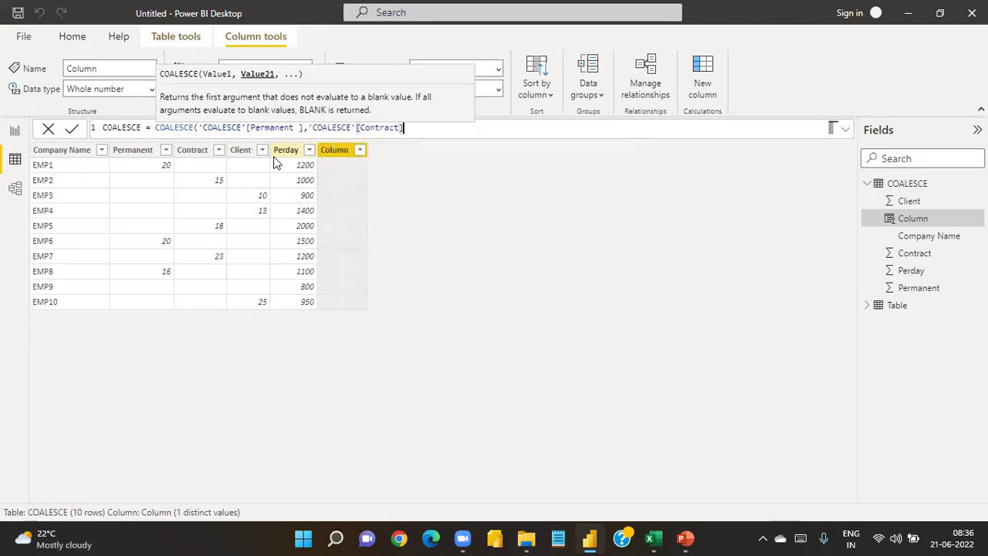
text(,CLIE)
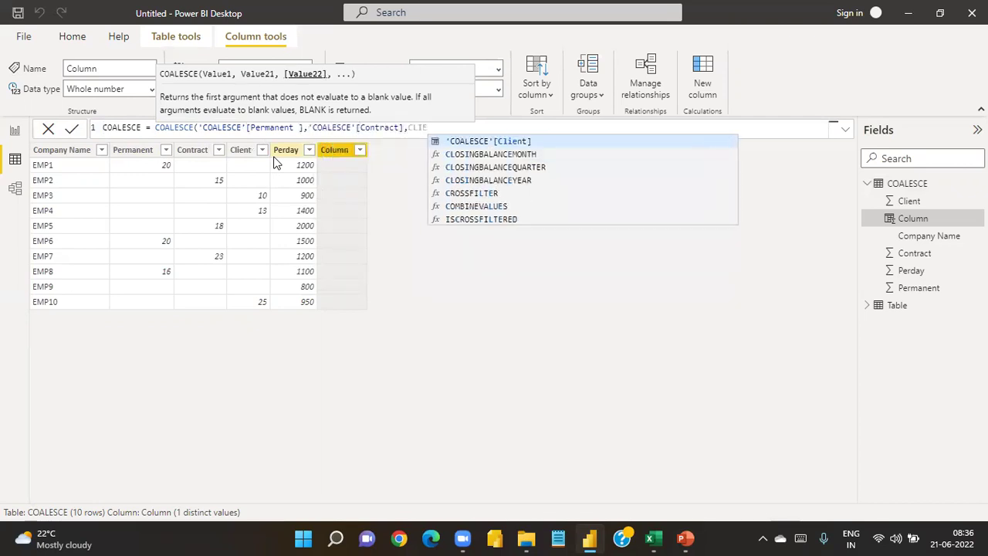
key(Tab)
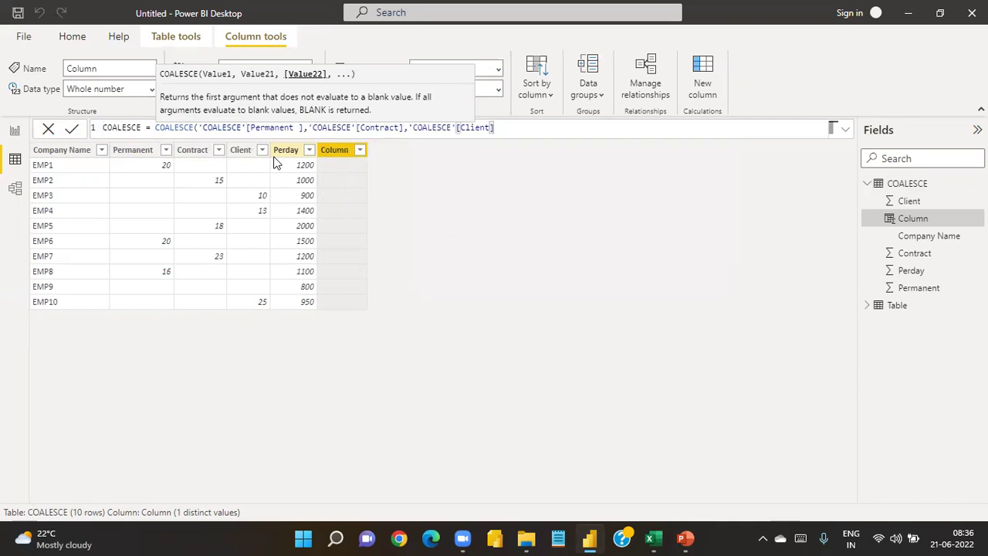
text())
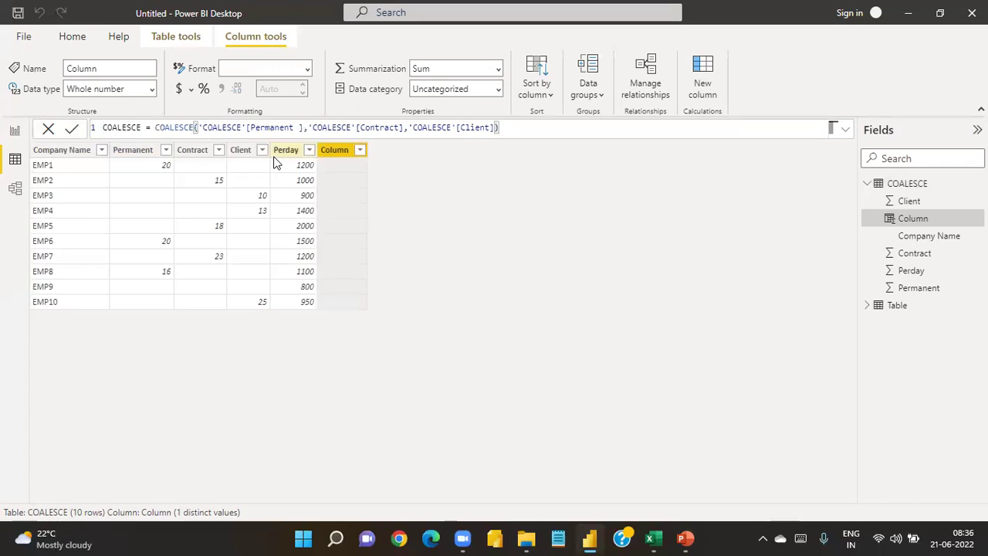
key(Return)
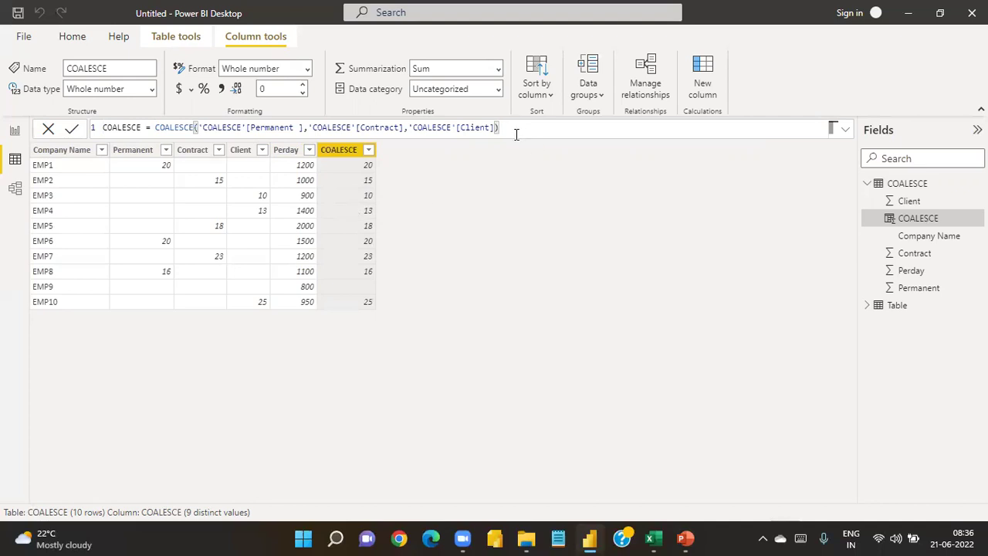
Copy the COALESCE column's function expression and use it as the formula of a new calculated column named MONTH SALARY.
drag(500, 128, 152, 128)
key(ctrl+c)
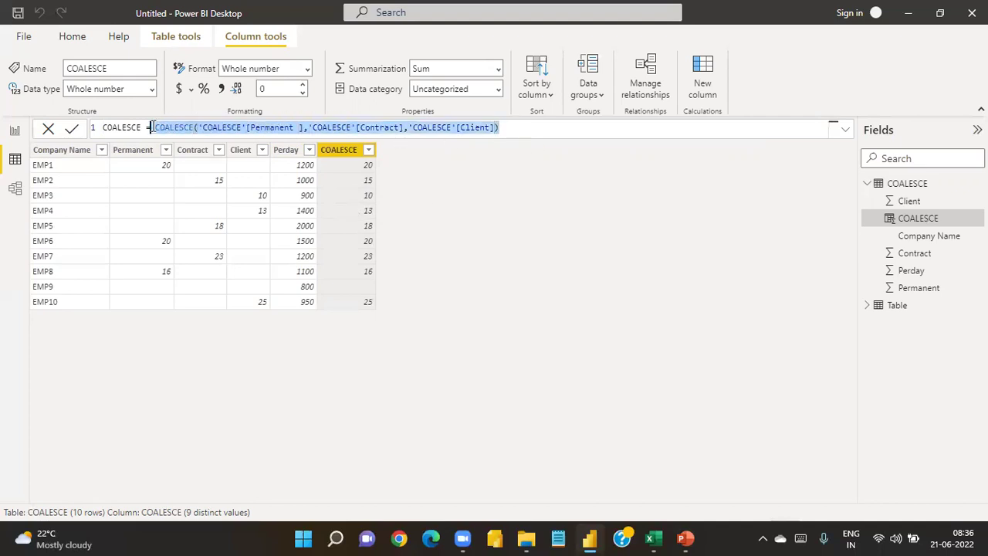
click(515, 130)
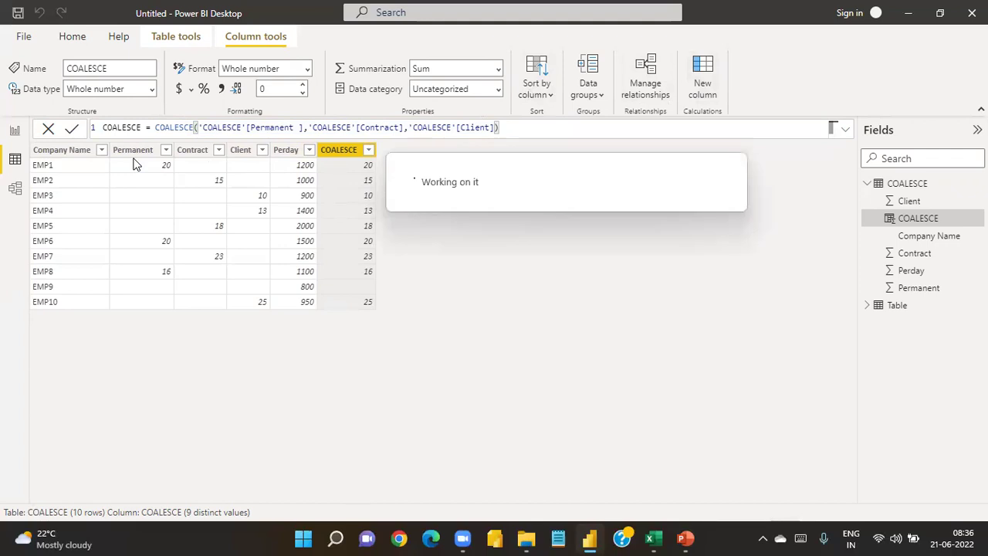
text(MO)
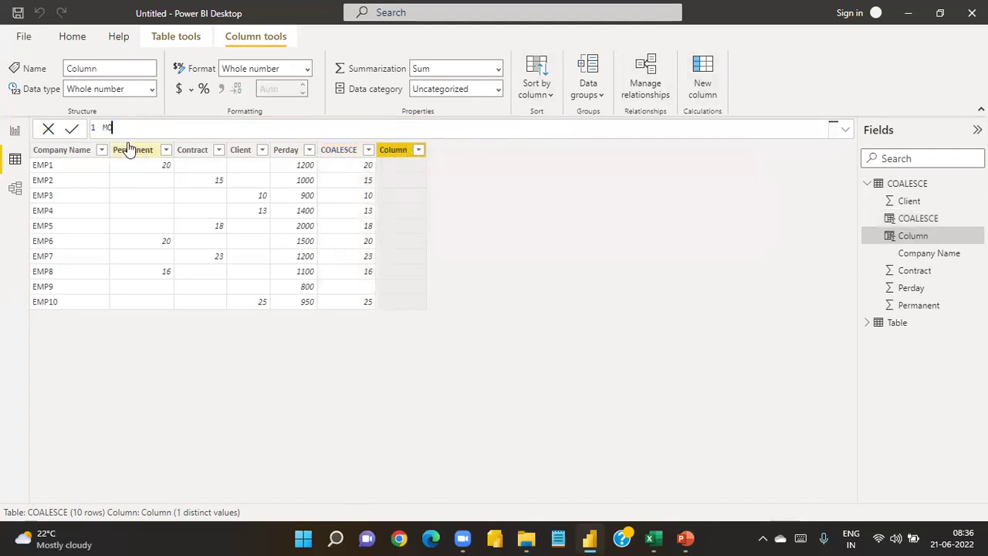
text(NTH SALARY =)
key(ctrl+v)
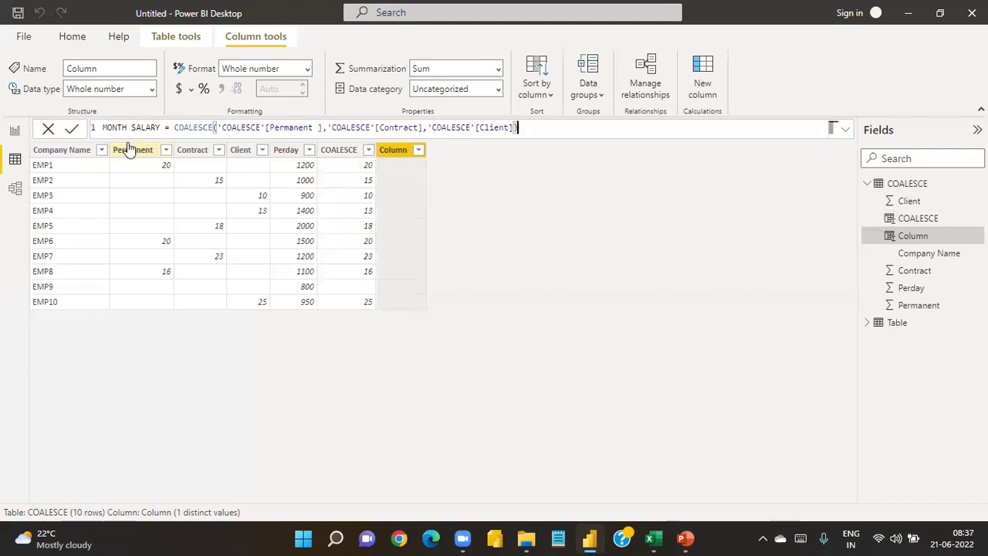
key(Return)
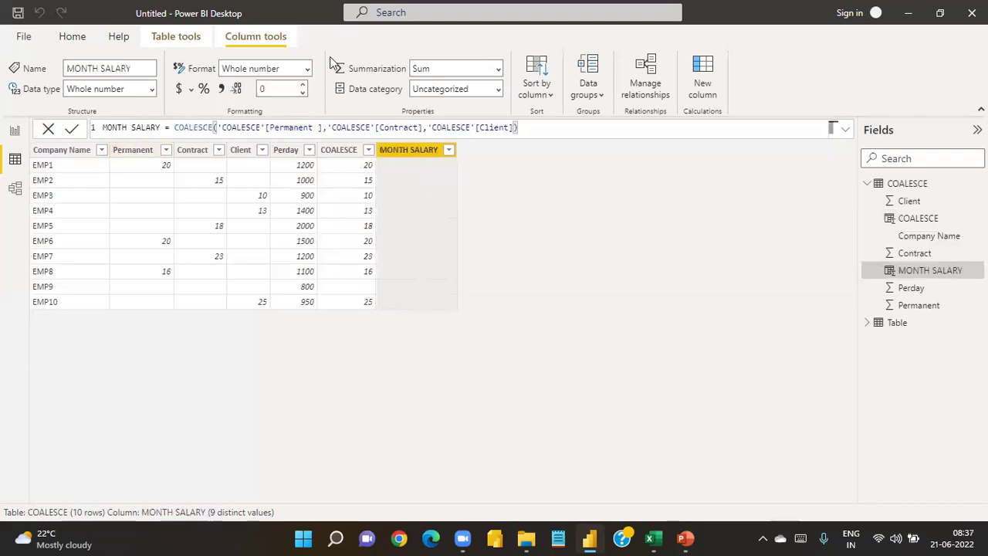
Extend the MONTH SALARY formula to multiply the COALESCE result by the Perday column.
text(*)
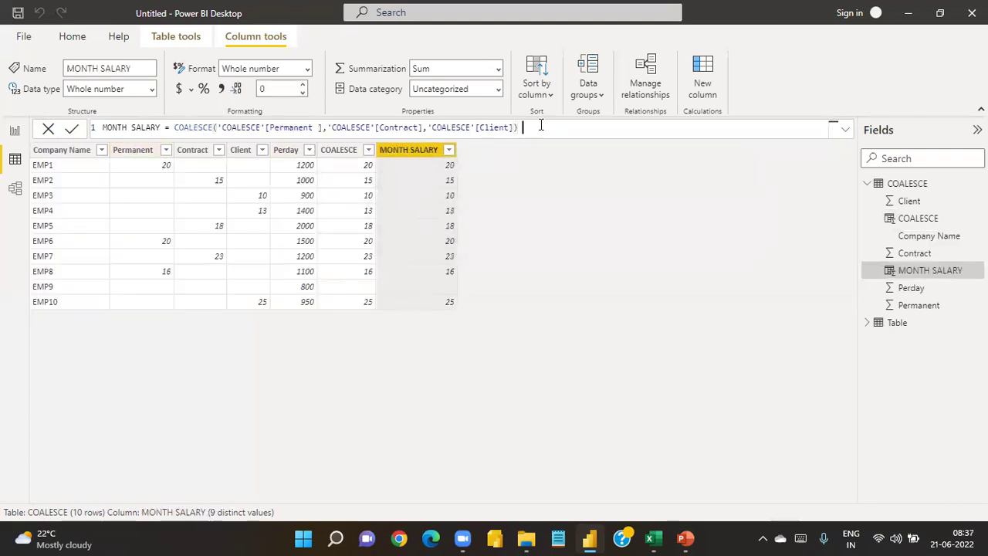
text( PERd)
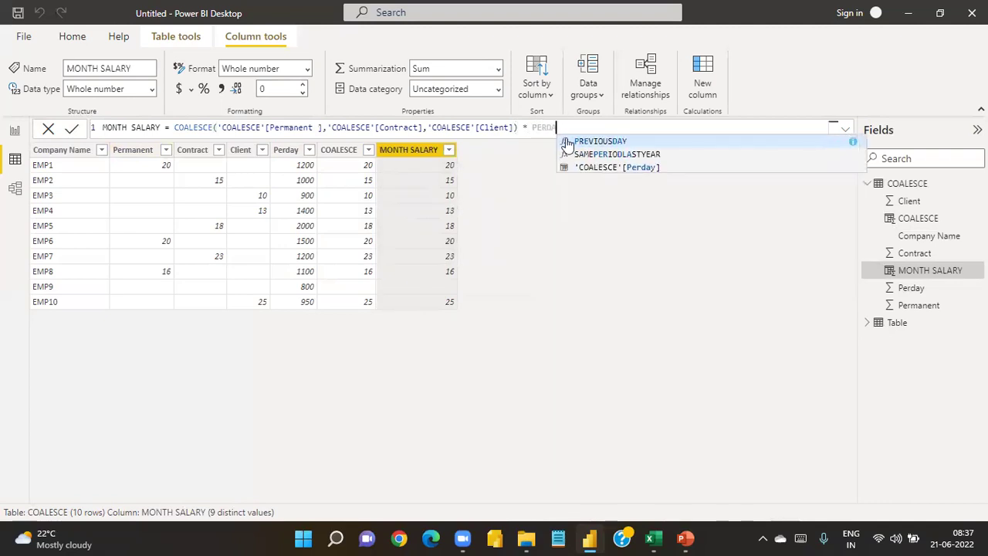
click(644, 166)
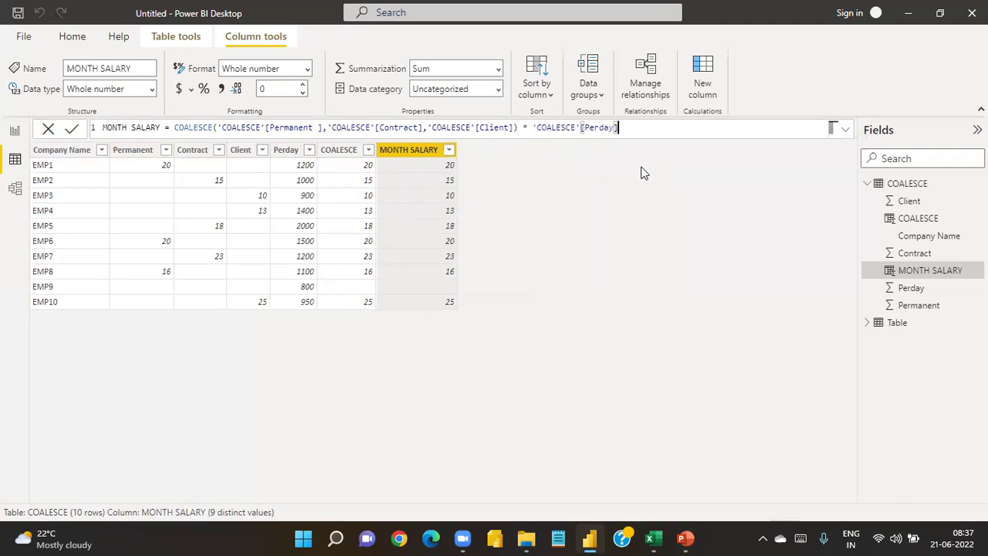
key(Return)
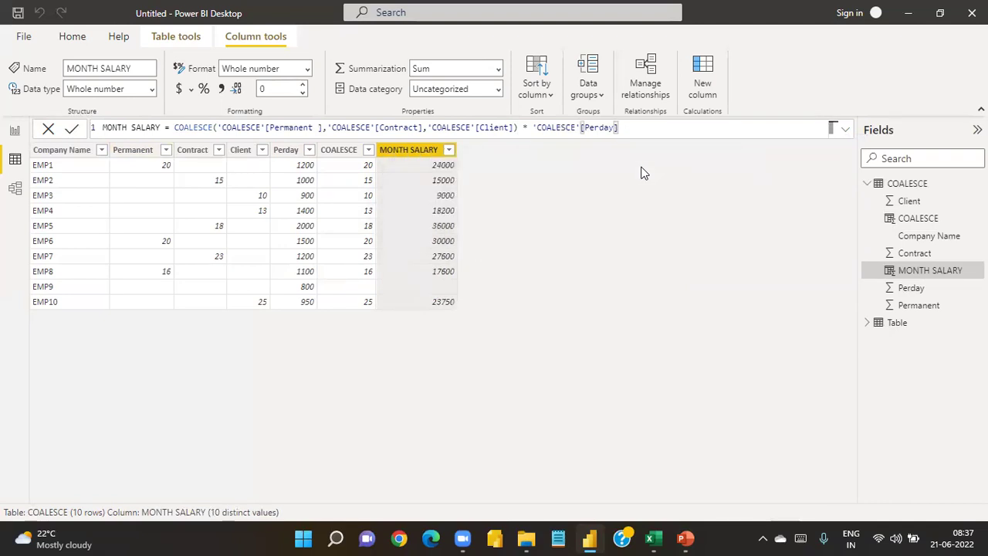